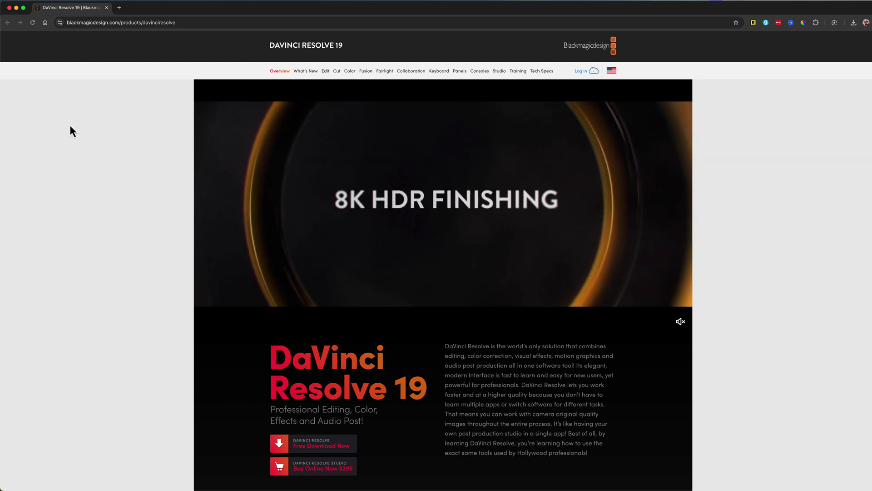
scroll(132, 197, down, 3)
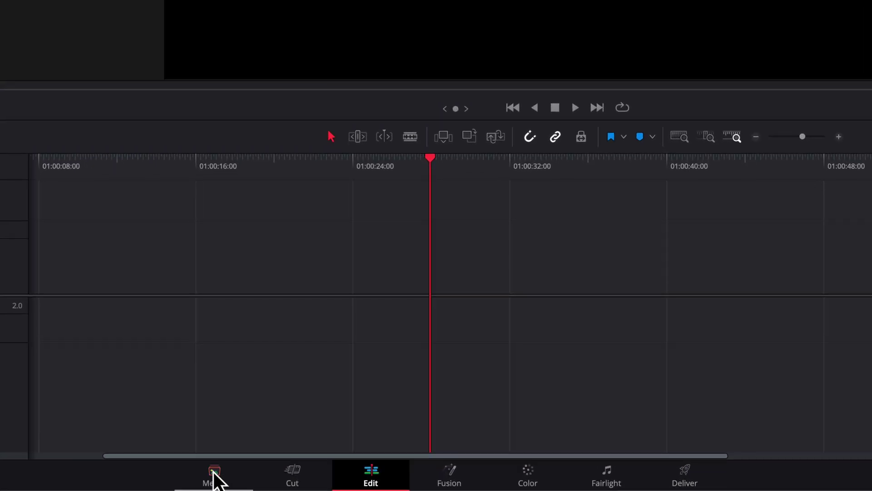
Look through the Media, Cut, Edit, Fusion, Color, Fairlight and Deliver pages in order in DaVinci Resolve.
click(213, 480)
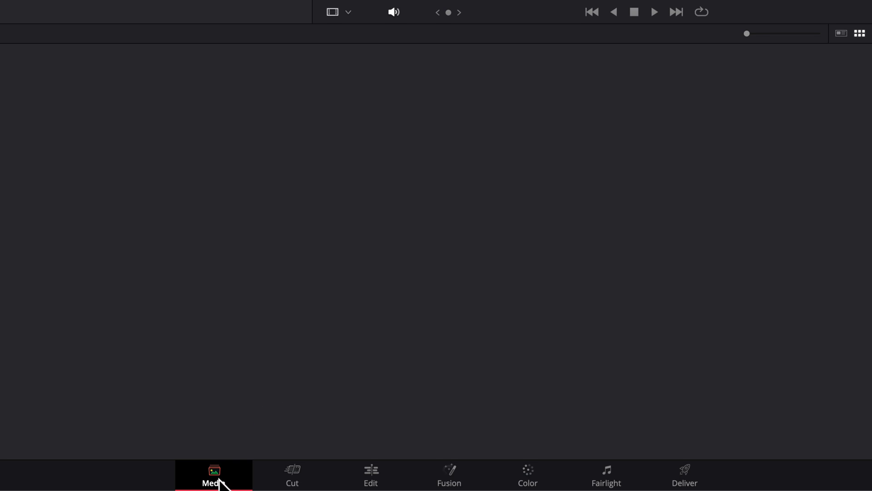
click(290, 483)
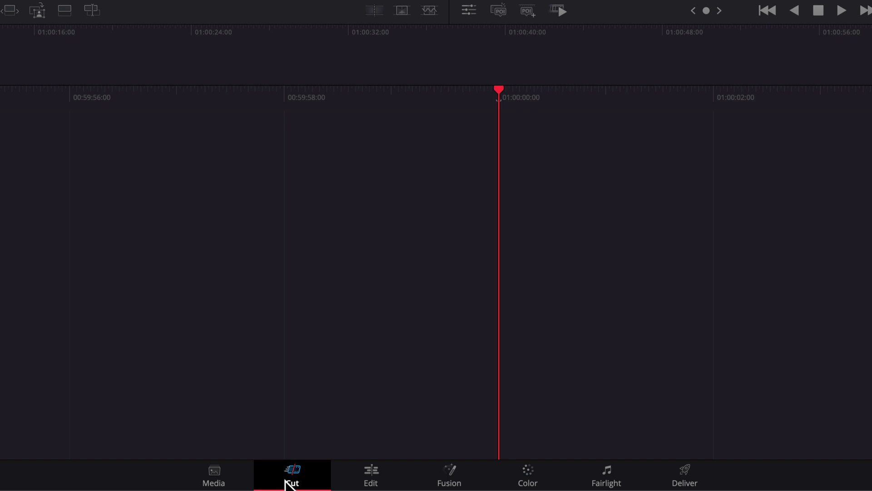
click(369, 481)
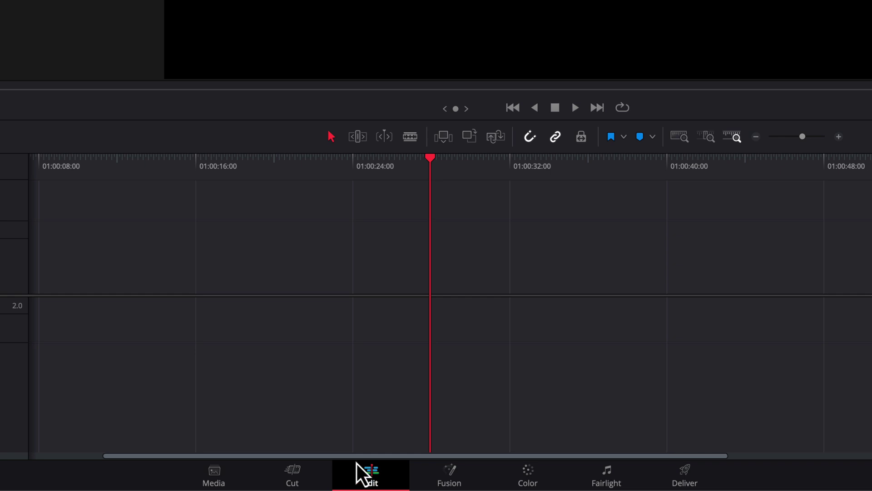
click(453, 477)
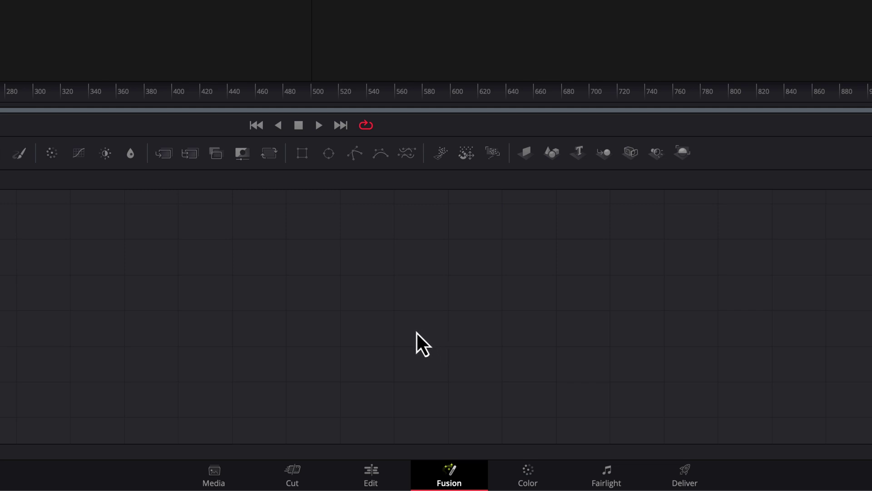
click(527, 475)
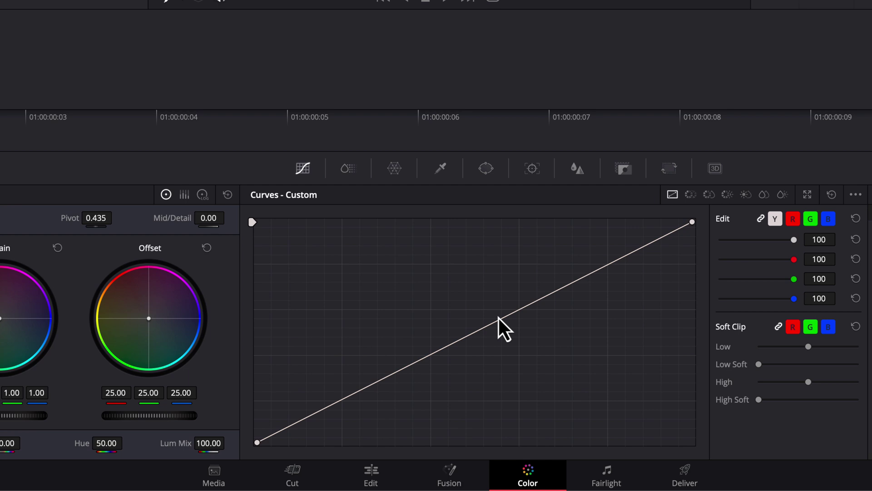
click(614, 475)
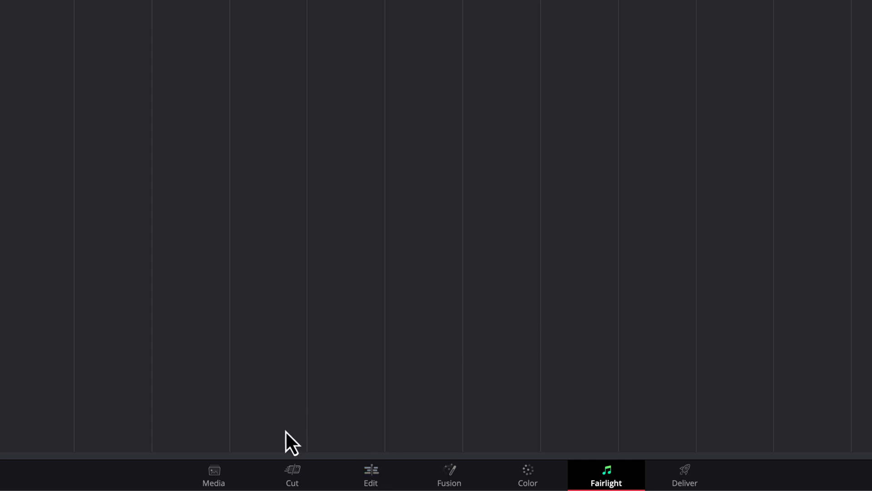
click(689, 475)
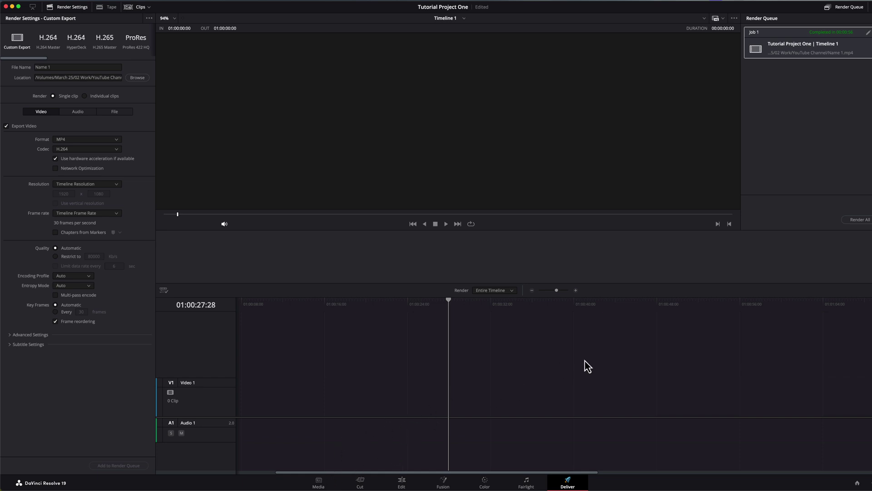
Import Descript Full Tutorial.mp4 into the Master bin from the Media page.
click(318, 483)
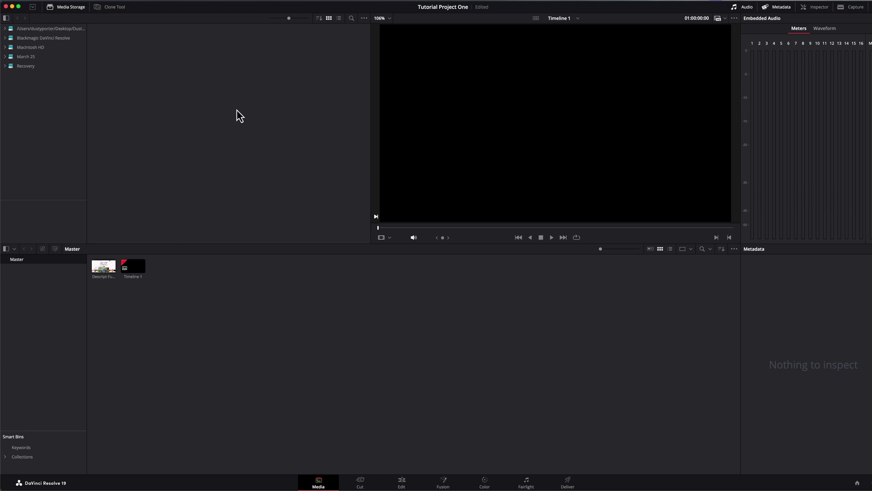
right_click(219, 269)
click(208, 335)
right_click(203, 312)
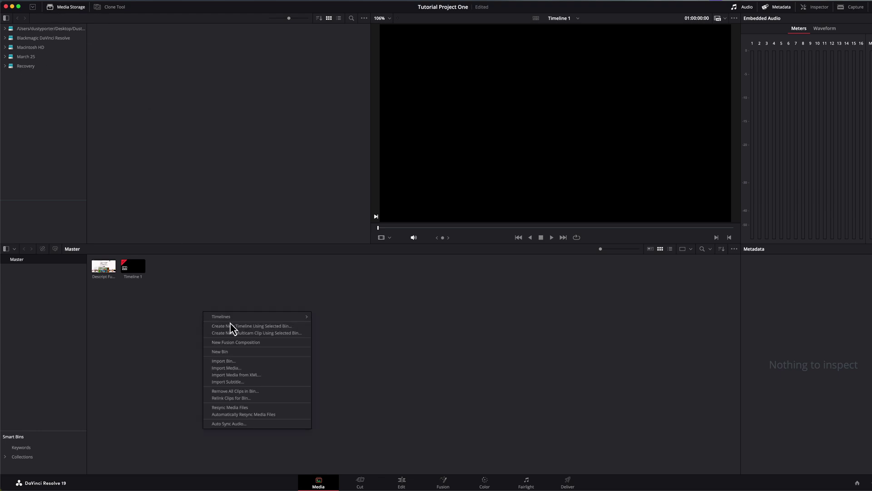
click(230, 368)
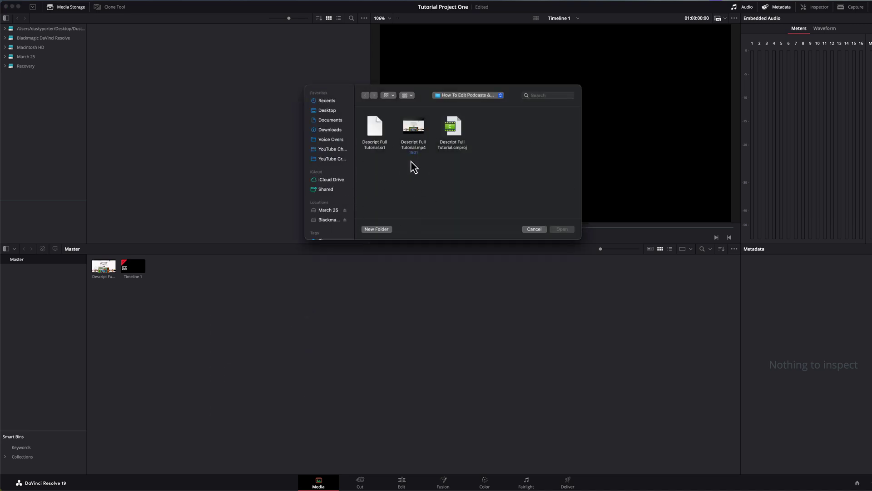
click(412, 145)
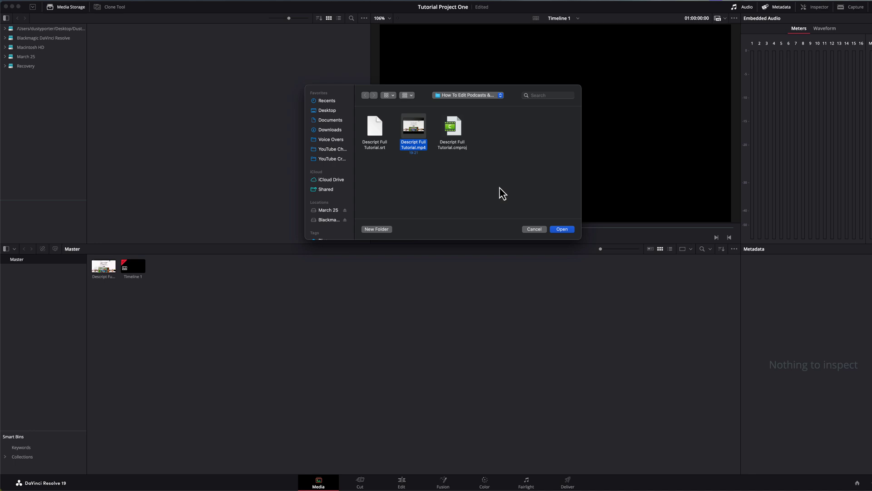
click(562, 230)
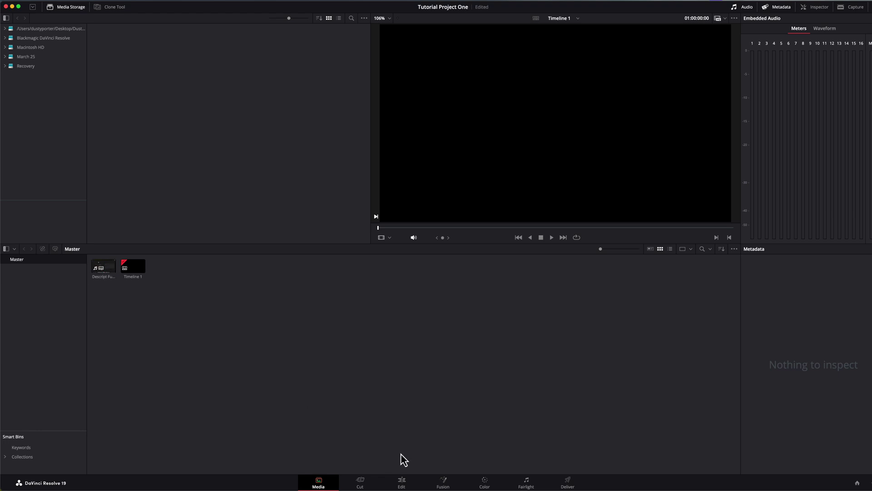
From the Cut page, import the "How To Export Video" tutorial MP4 from its subfolder of the YouTube Channel folder into the media pool.
click(360, 482)
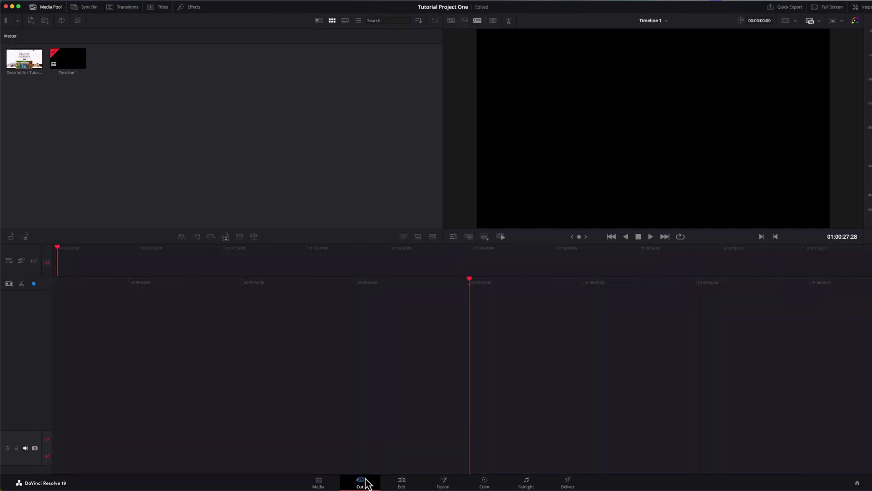
right_click(227, 130)
click(249, 159)
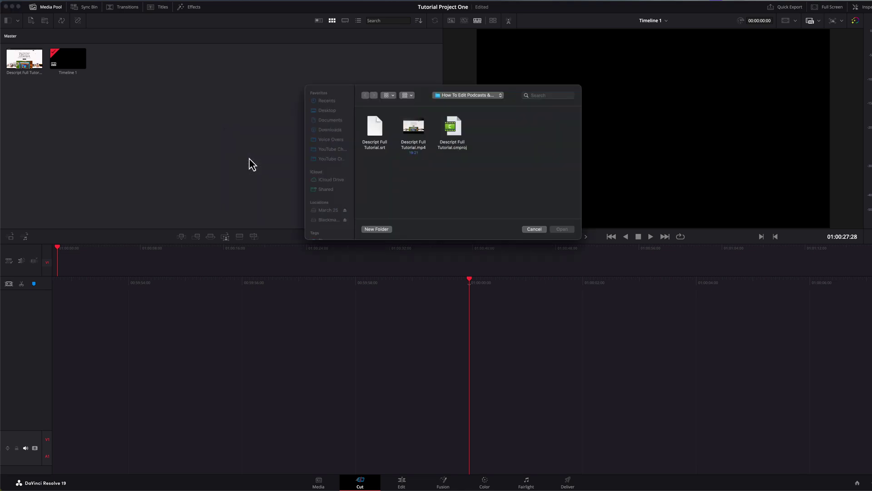
click(335, 158)
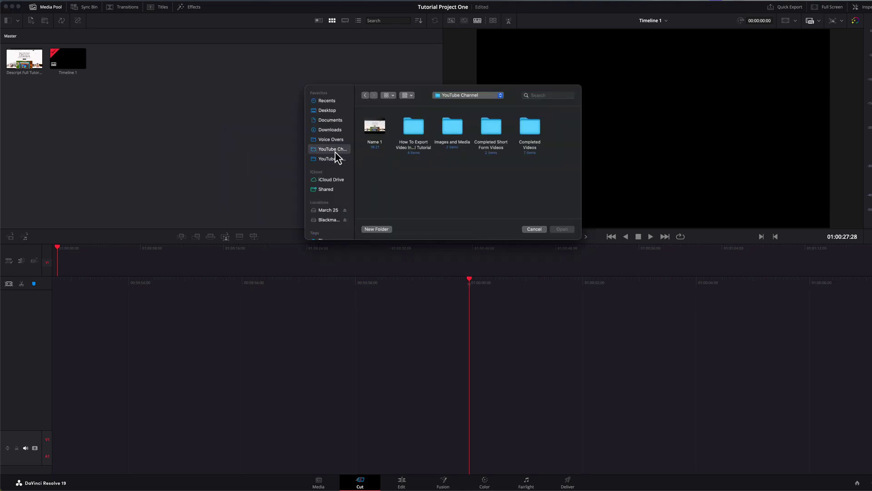
double_click(420, 136)
click(416, 154)
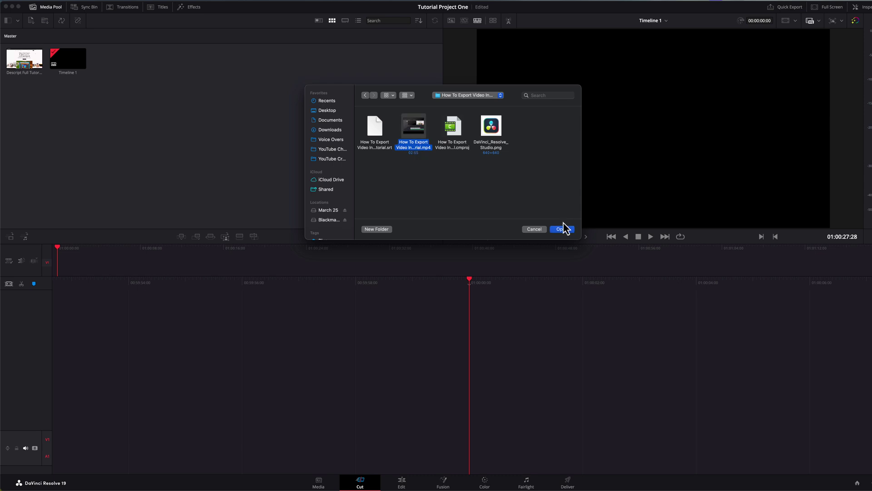
click(564, 229)
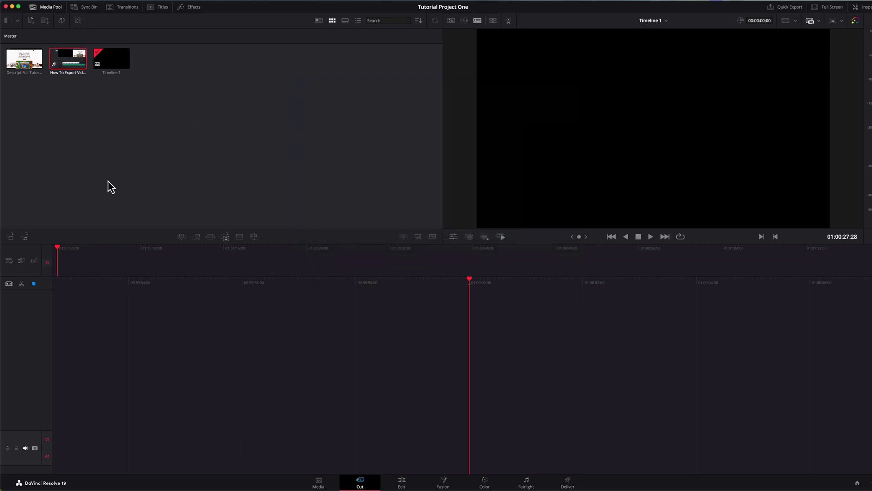
Bring the Name 1 video from Finder's YouTube Channel folder into the media pool and view the pool on the Edit page.
key(super+Tab)
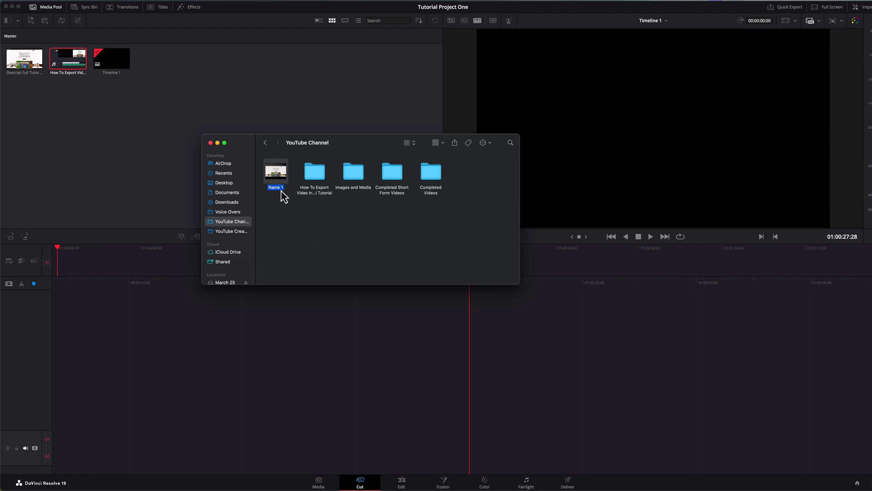
drag(278, 195, 135, 130)
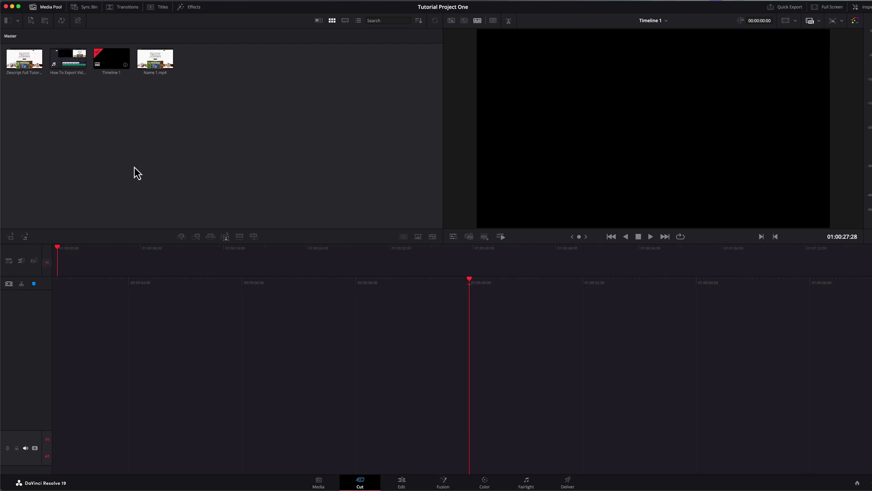
click(403, 480)
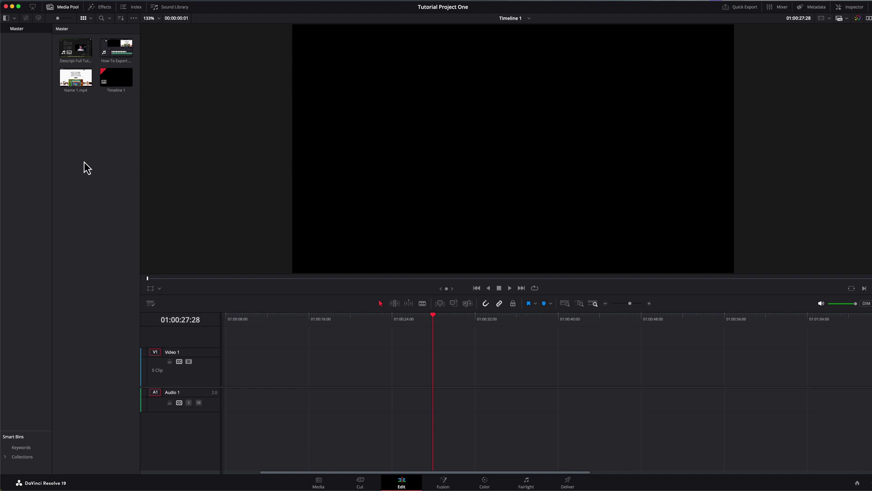
On the Media page, create a bin named Audio under Master and move the Descript Full Tutorial clip into it.
click(320, 482)
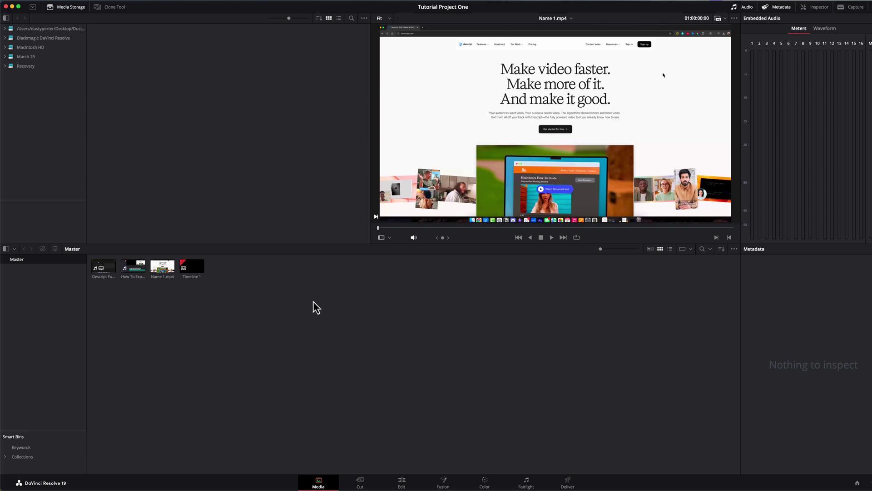
right_click(31, 315)
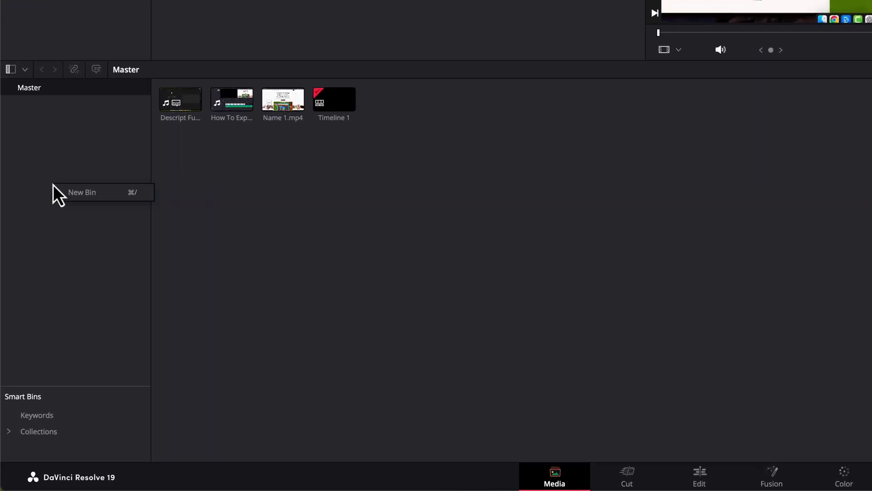
click(70, 192)
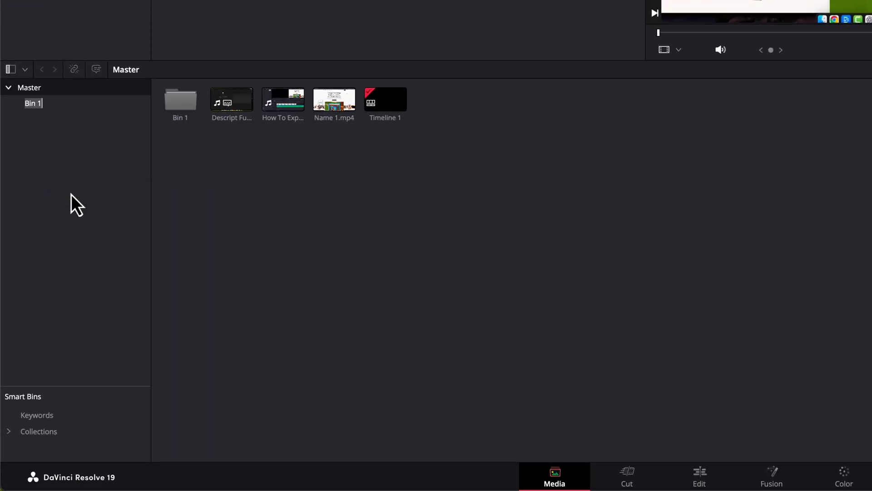
text(Audio)
key(Return)
drag(219, 137, 41, 105)
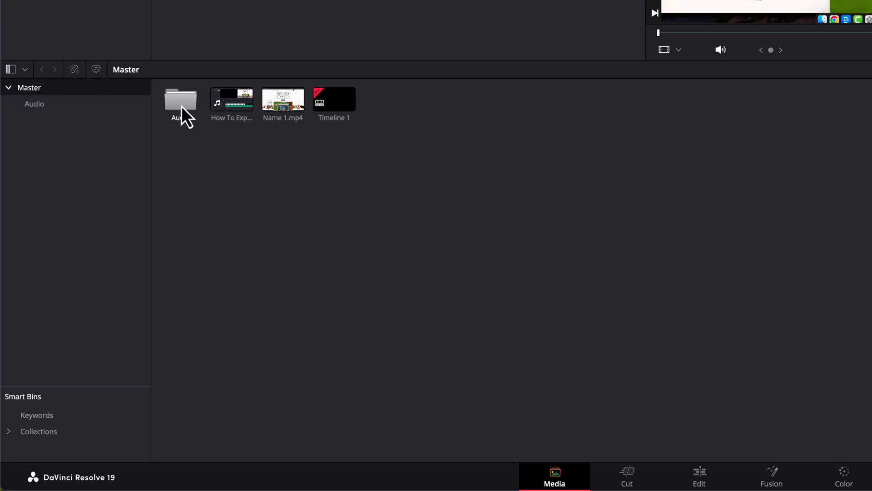
click(41, 106)
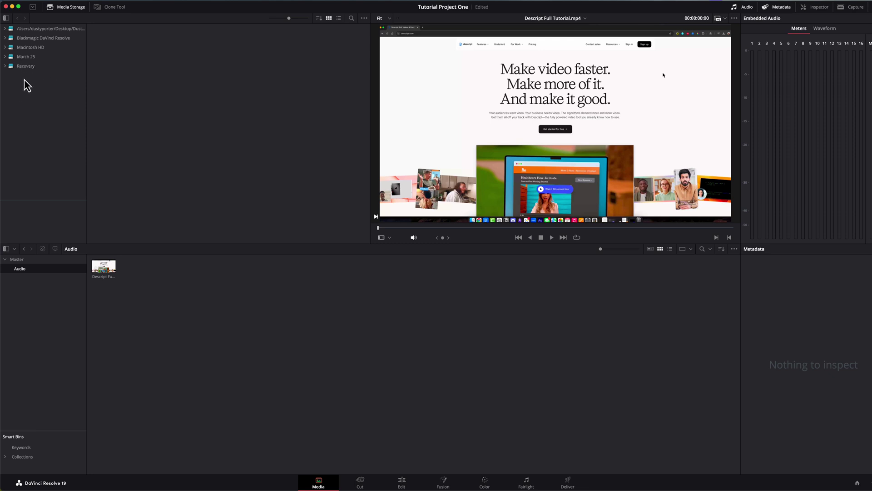
Browse the folders on the Macintosh HD and March 25 drives in the media storage.
click(31, 48)
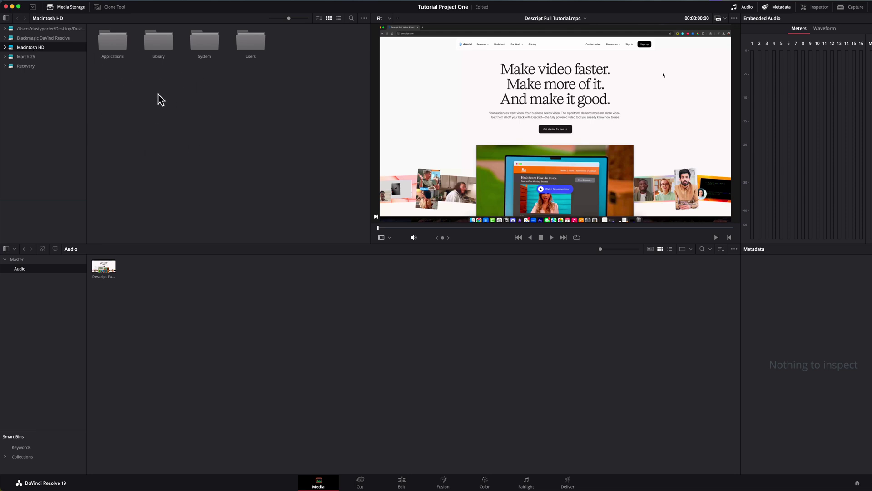
click(33, 58)
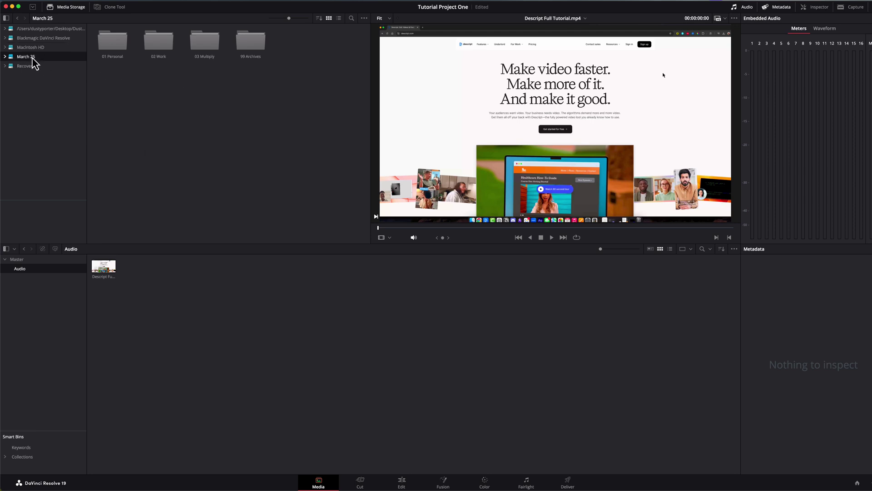
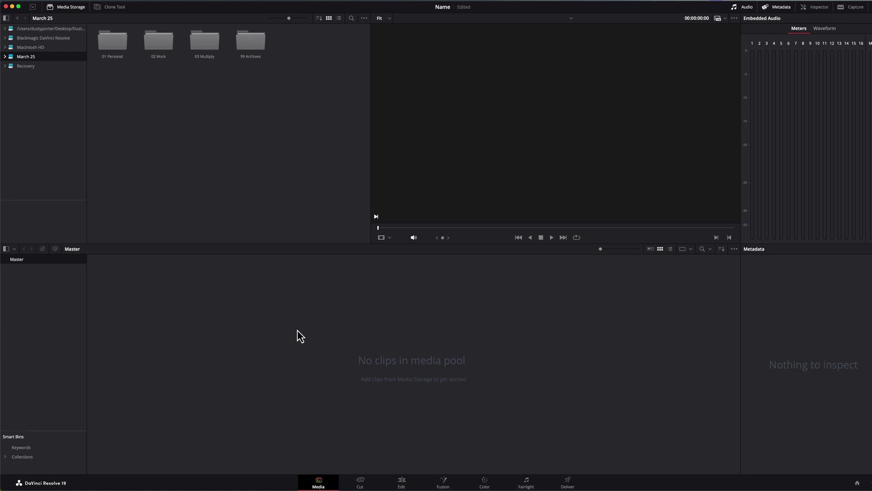
Import the "How To Export Video" tutorial MP4 into the empty media pool, keeping the project frame rate.
right_click(207, 309)
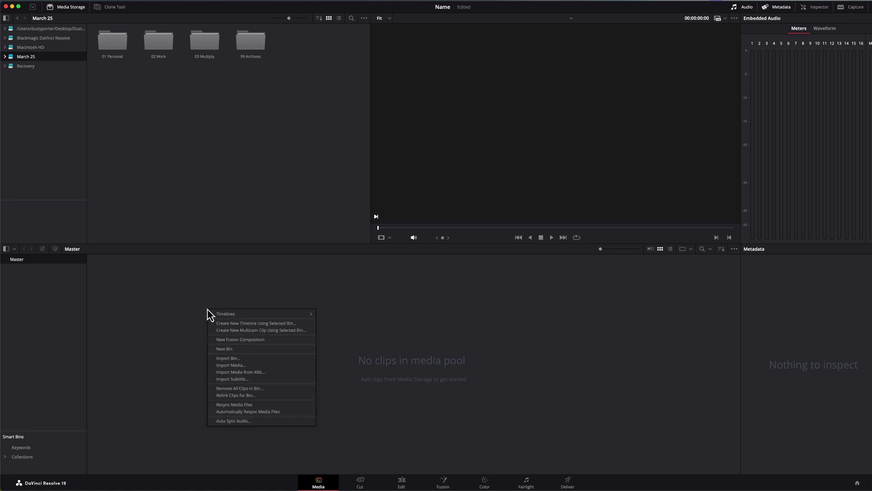
click(232, 365)
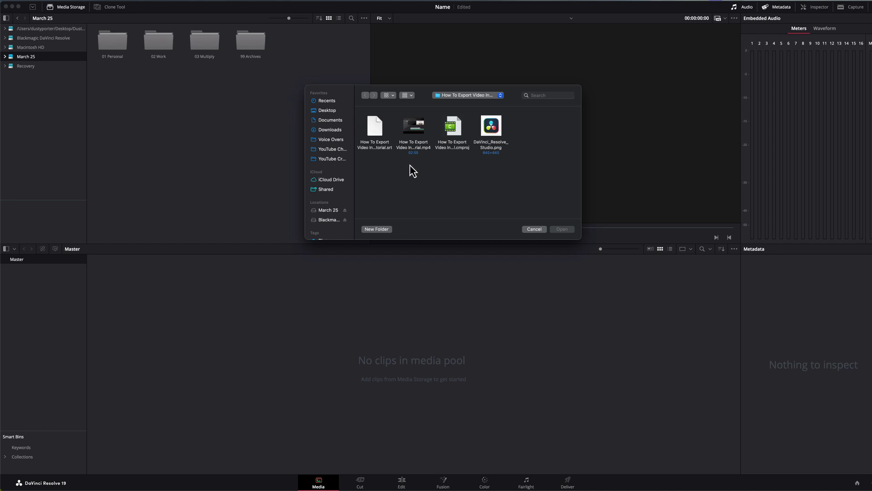
click(412, 150)
click(558, 229)
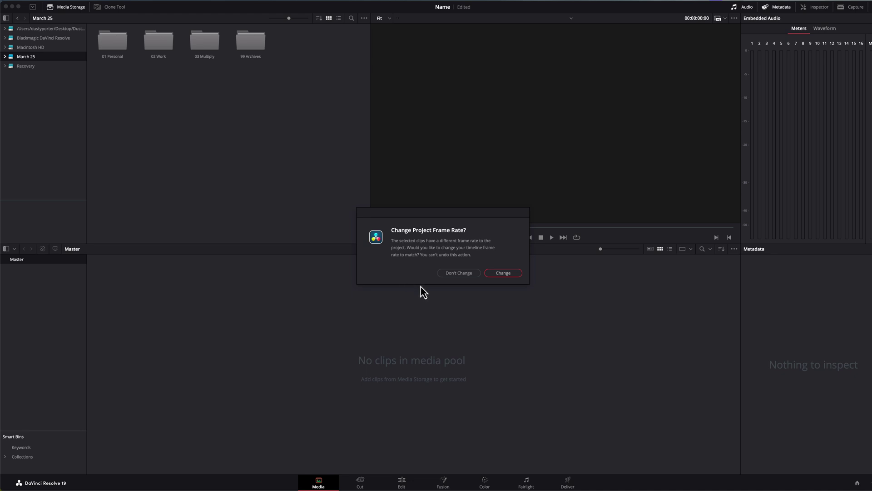
click(468, 274)
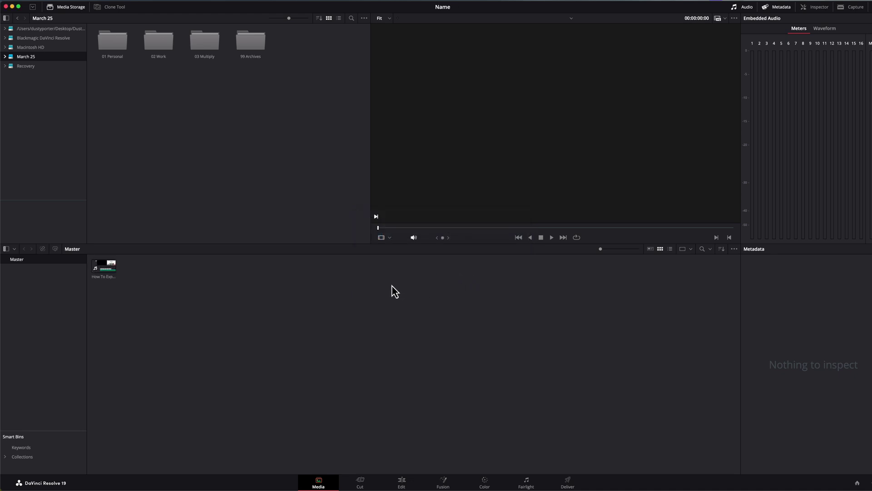
Open the project settings and set the timeline resolution to 3840 x 2160 Ultra HD.
click(70, 6)
click(77, 167)
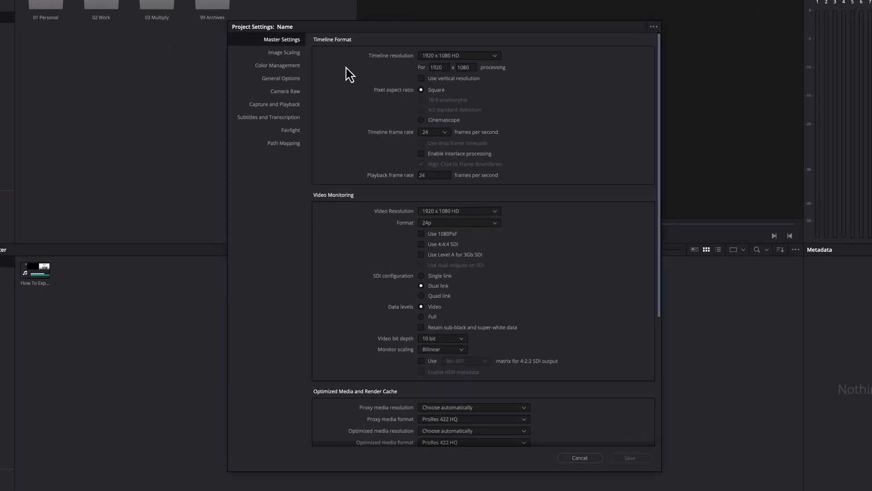
click(472, 56)
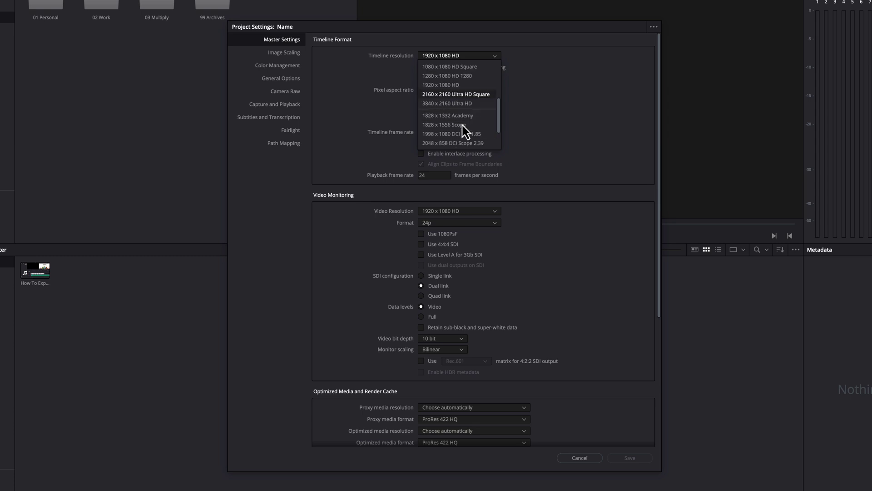
click(566, 91)
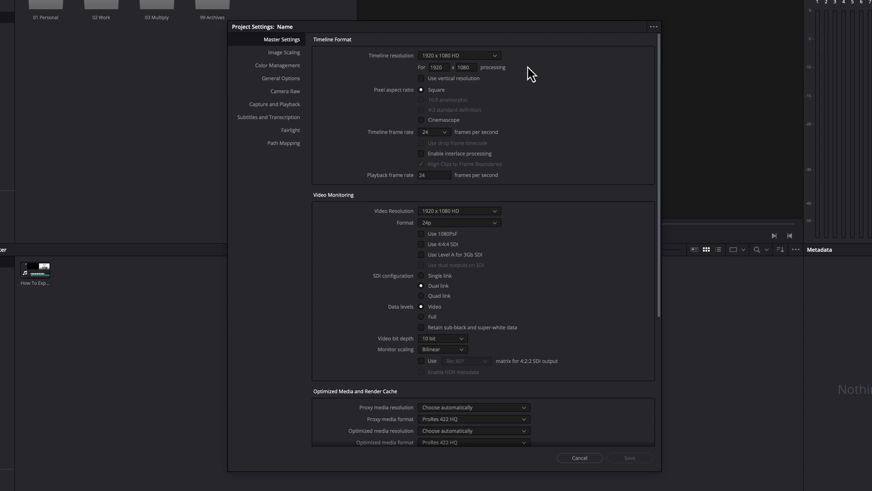
click(472, 56)
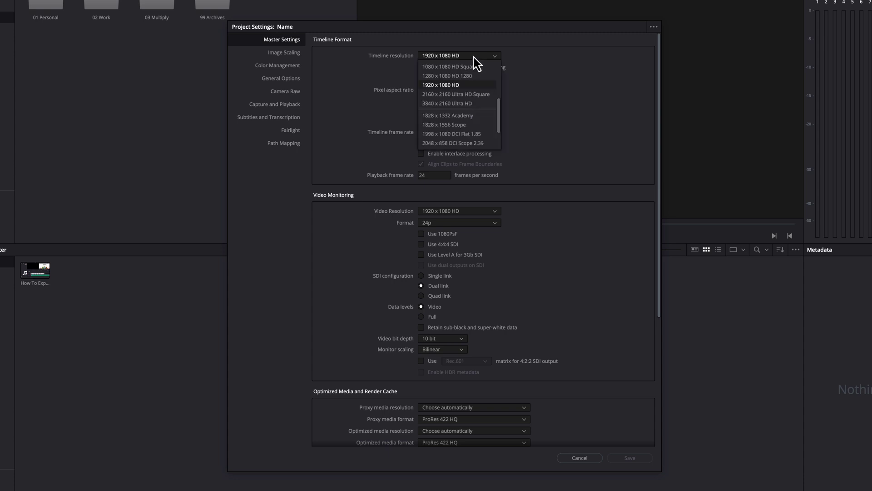
click(455, 111)
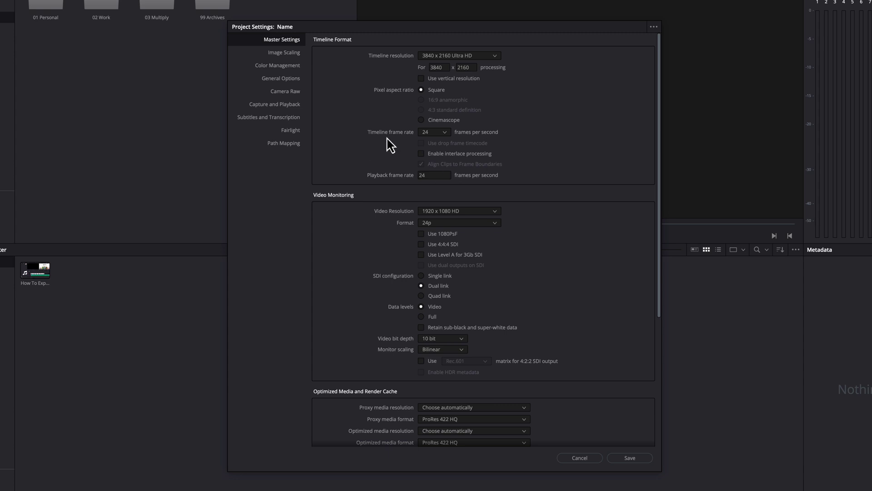
Set the timeline frame rate to 50 frames per second and save the project settings.
click(432, 134)
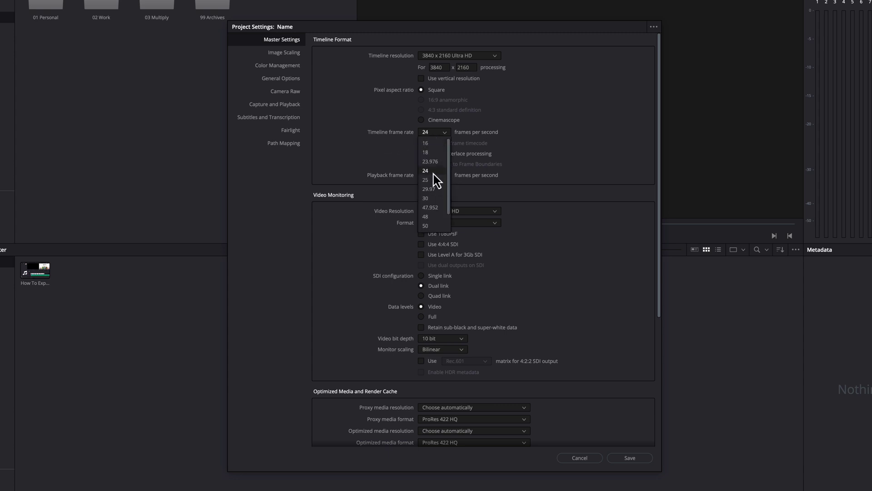
click(430, 227)
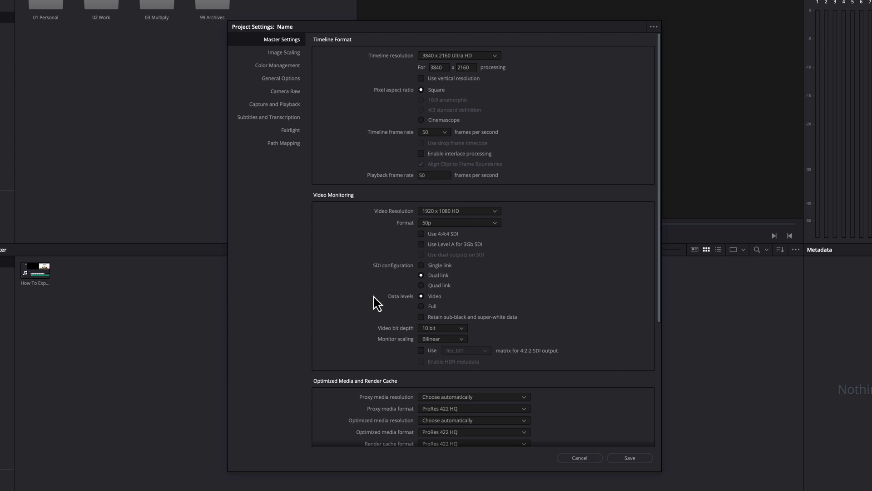
click(605, 438)
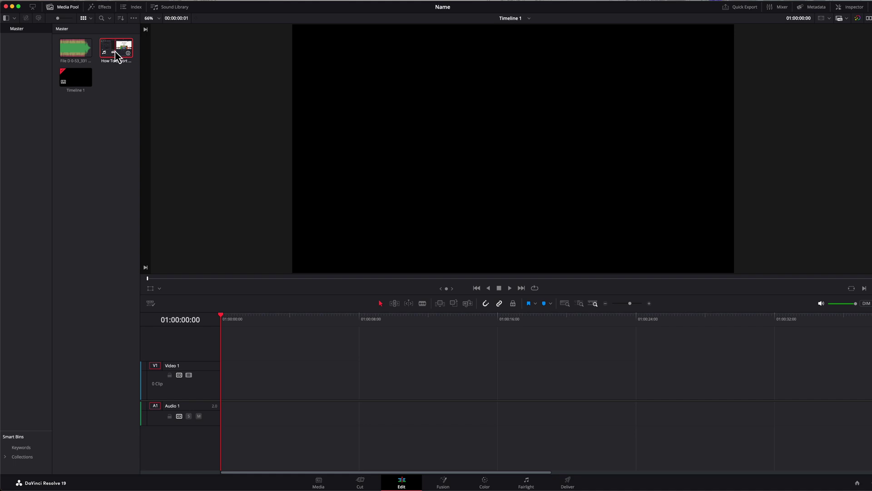
Place the How To Export Video clip at the start of Timeline 1 and select its linked video and audio.
drag(118, 49, 222, 364)
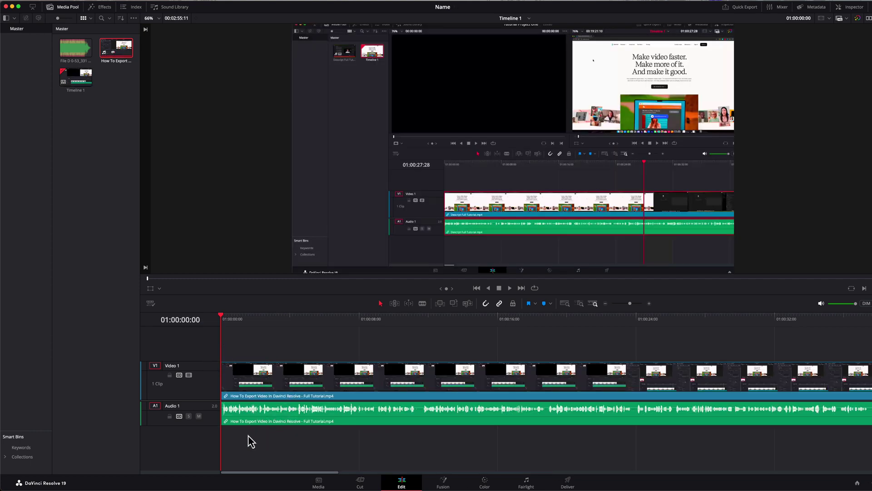
drag(248, 434, 265, 425)
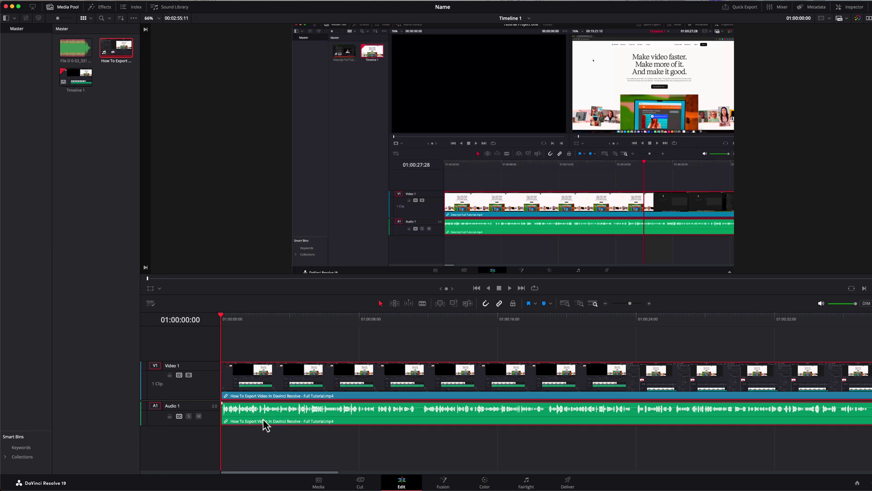
click(265, 353)
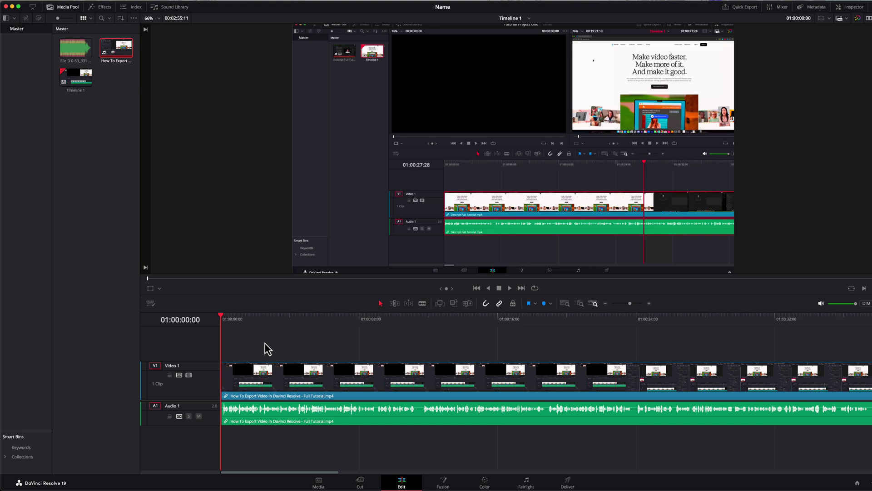
mouse_move(285, 377)
mouse_down()
mouse_move(378, 382)
mouse_move(282, 378)
mouse_up()
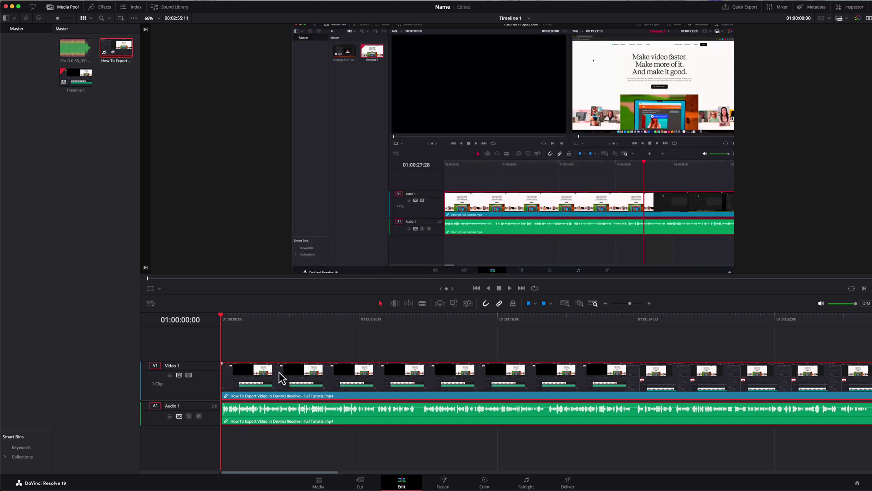
Unlink the How To Export Video clip's video from its audio and select the audio part alone.
right_click(256, 384)
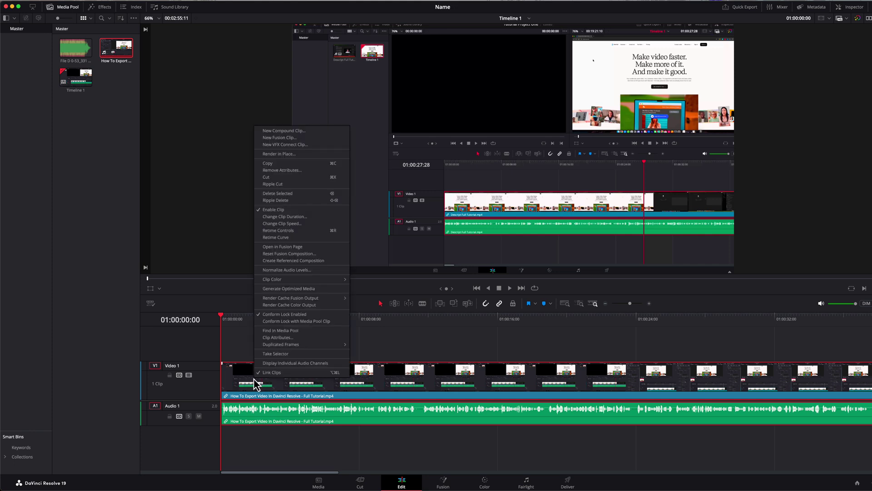
click(289, 374)
mouse_move(274, 411)
mouse_down()
mouse_move(302, 425)
mouse_move(362, 427)
mouse_move(267, 418)
mouse_up()
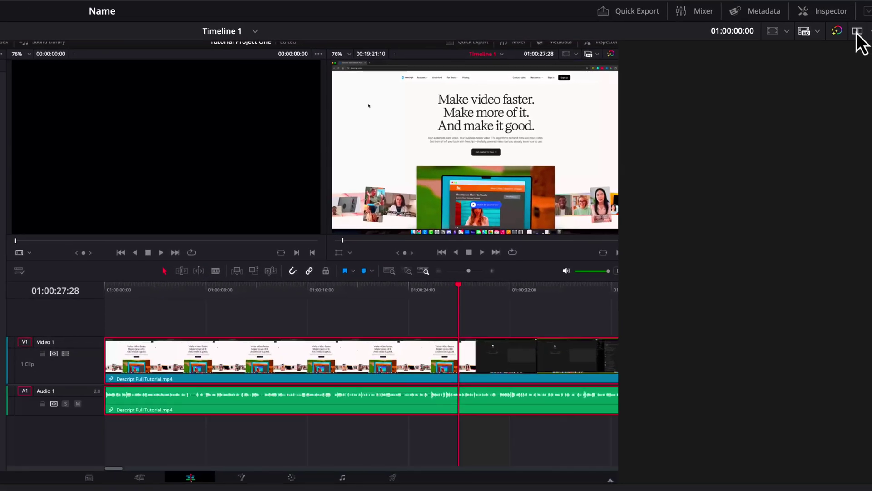
Show the source viewer beside the timeline viewer, and return to the single-viewer layout.
click(857, 31)
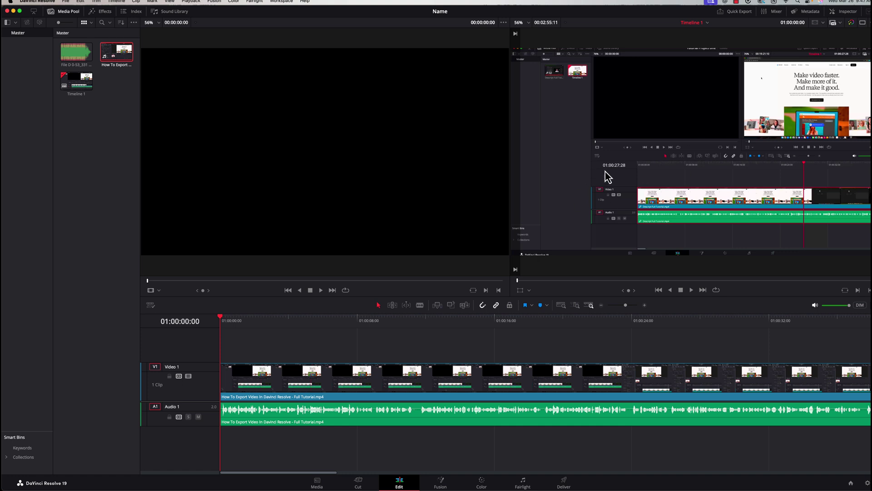
click(863, 23)
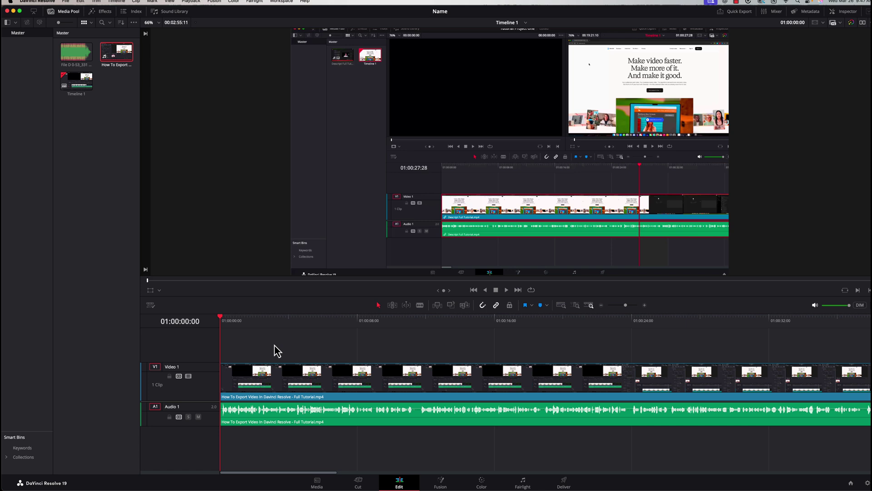
Select the clip on Video 1 and try to trim its start edge.
click(248, 386)
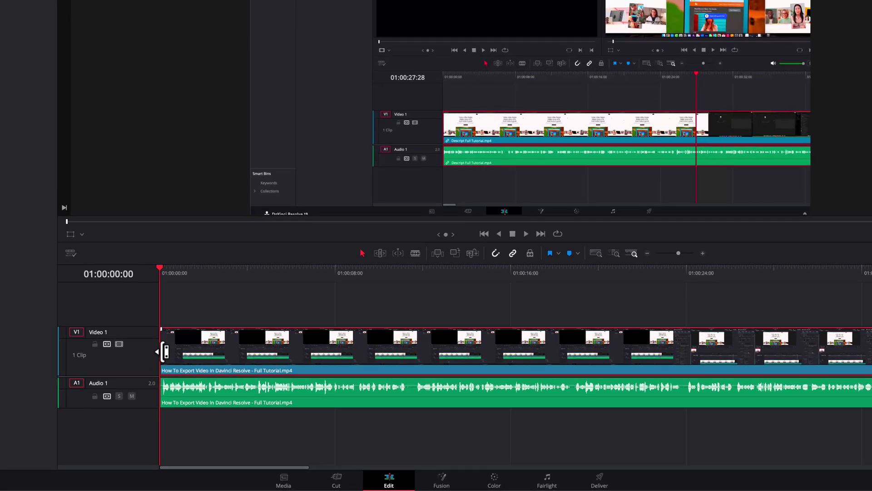
drag(164, 351, 142, 349)
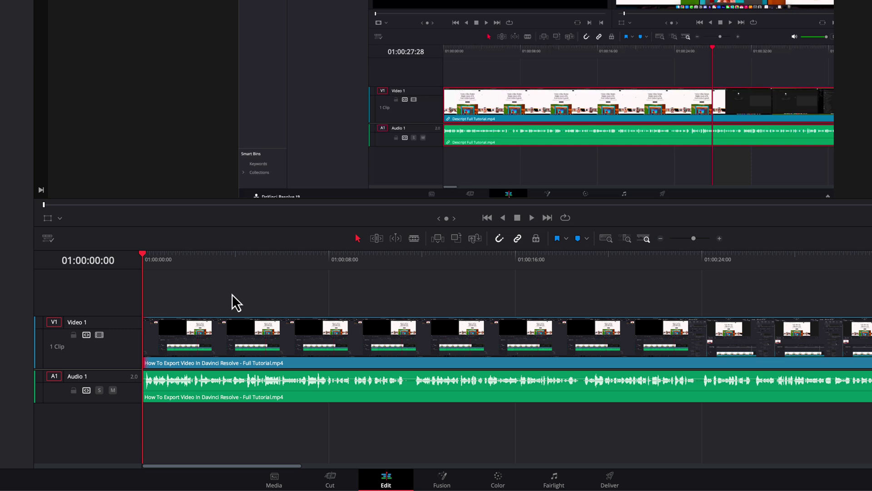
Mute Audio 1 and split the video and audio clips with the Blade at about 01:00:06:06.
drag(148, 257, 284, 260)
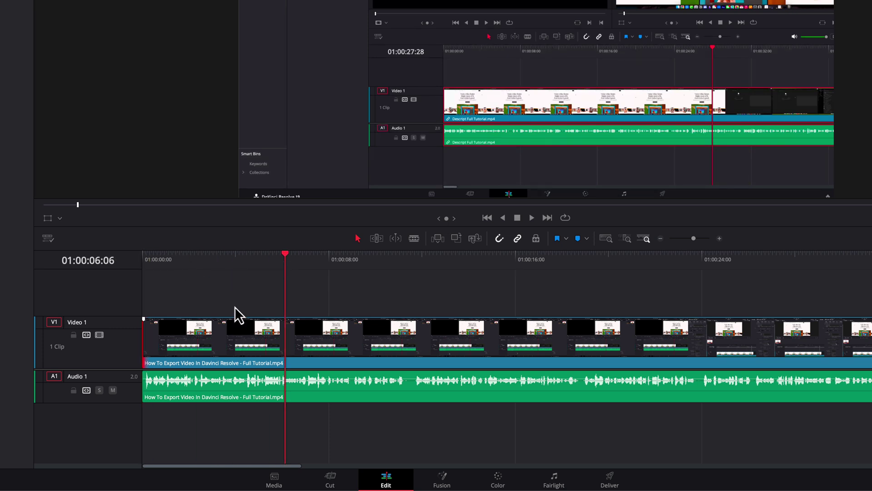
click(112, 389)
click(414, 239)
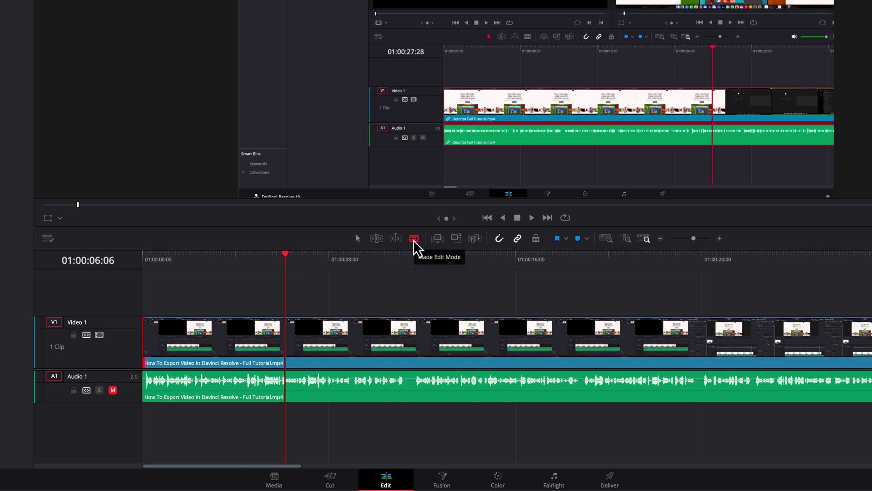
click(284, 336)
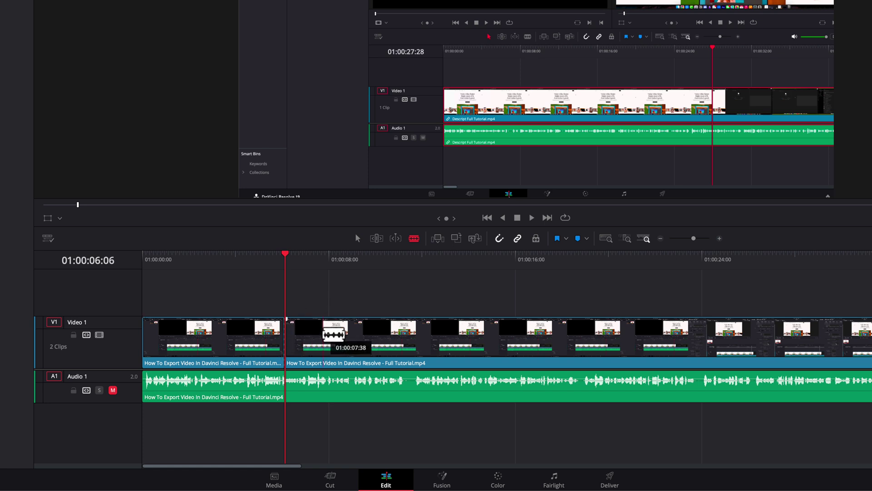
click(287, 377)
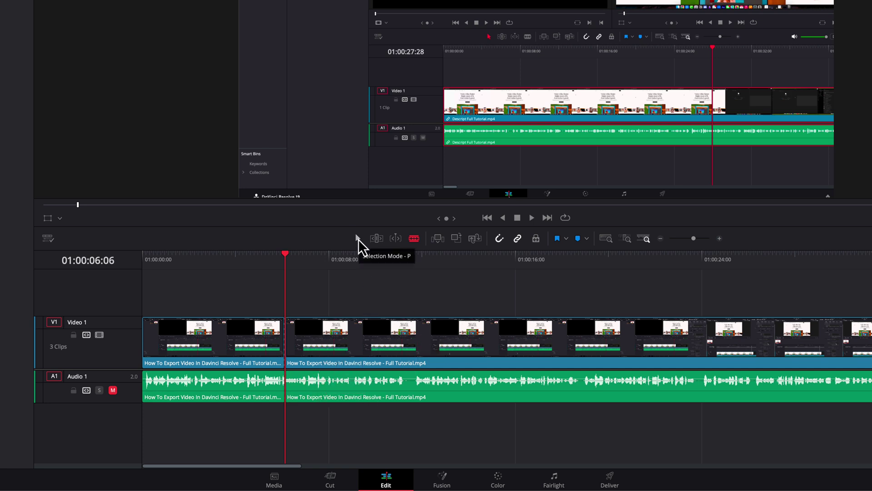
click(359, 239)
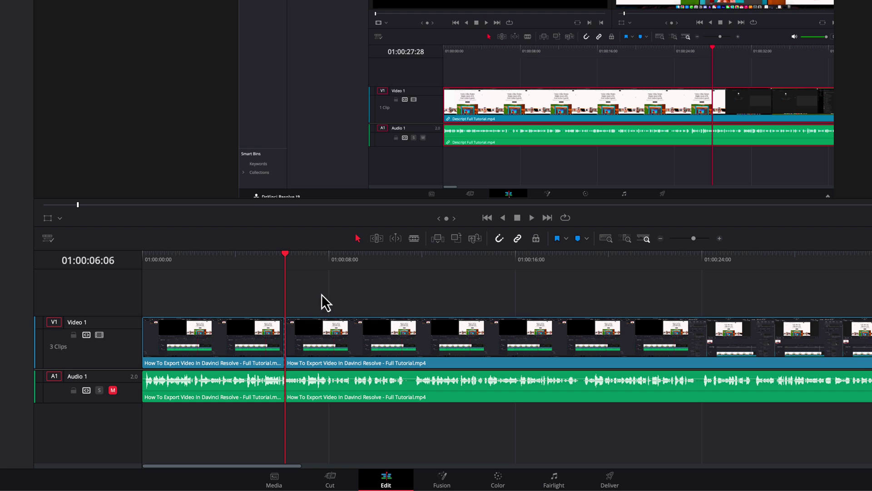
Try trimming the starts of the second video and audio pieces and deleting the gap on Video 1.
drag(288, 390, 372, 362)
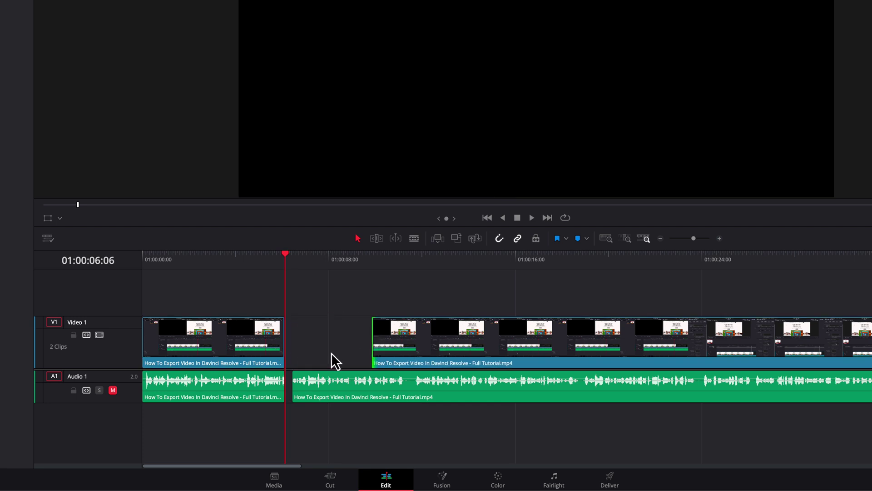
click(304, 342)
key(Delete)
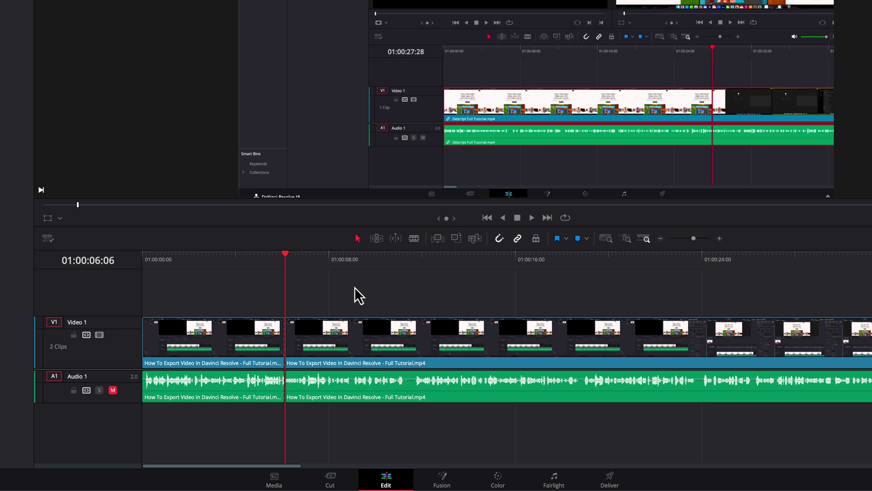
Split the clip at the playhead at 01:00:06:06 and magnify the timeline around the cut.
key(ctrl+b)
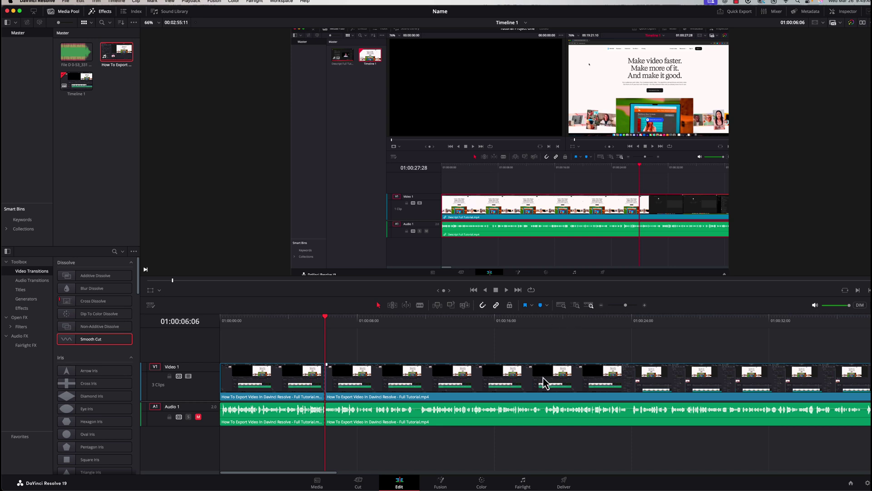
click(645, 305)
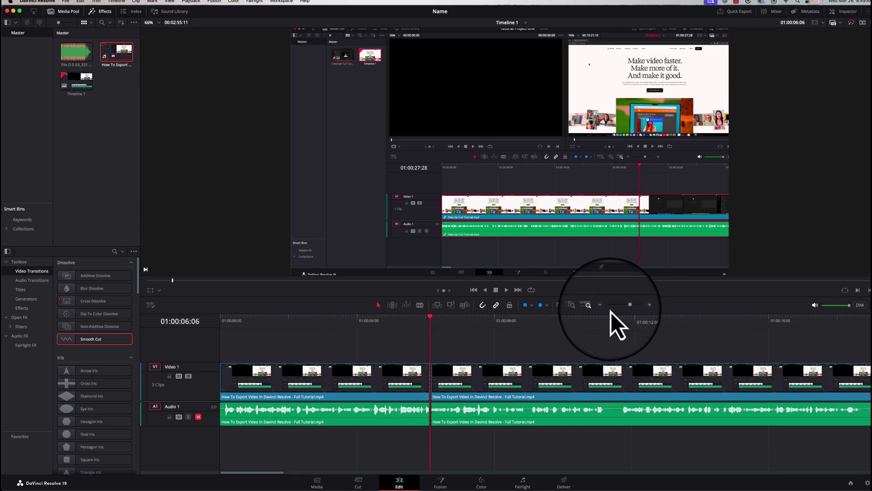
click(609, 309)
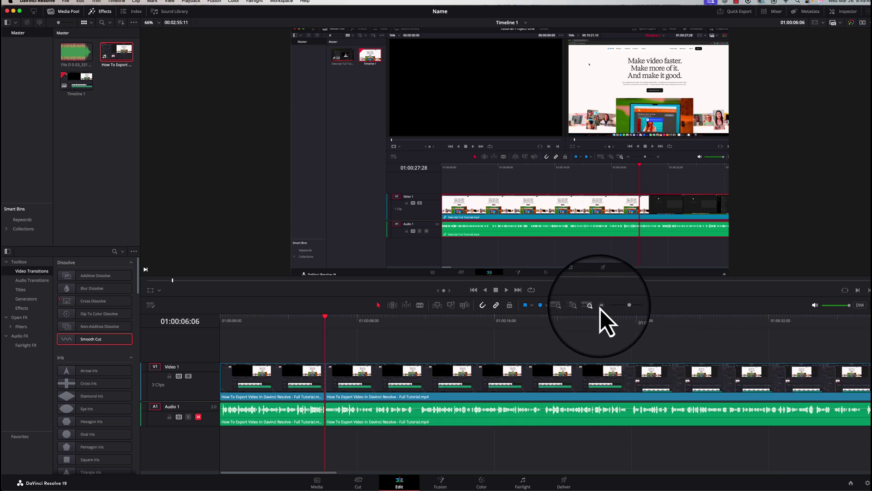
click(630, 305)
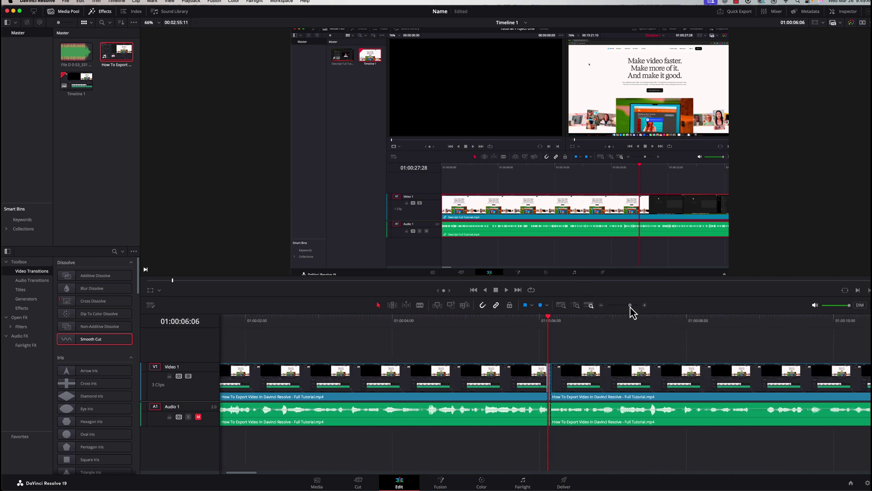
drag(631, 305, 633, 305)
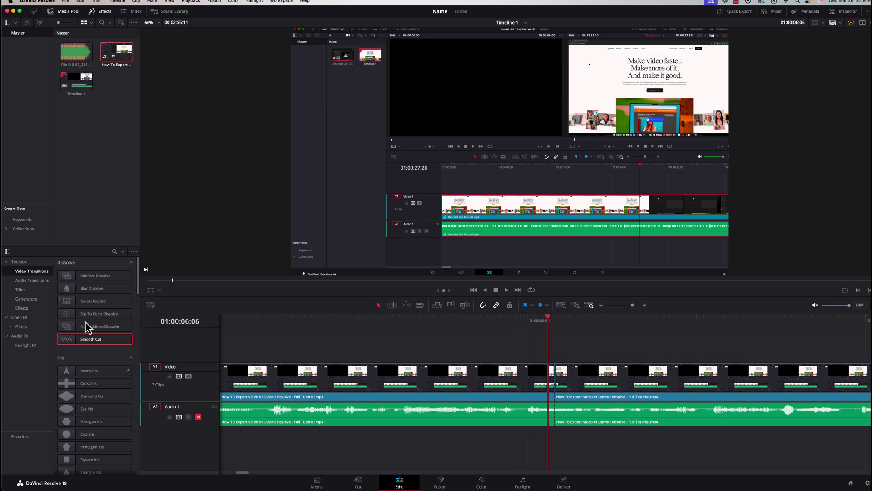
Undo the last edit, and apply a Cross Dissolve to the end of the first clip on Video 1.
key(super+z)
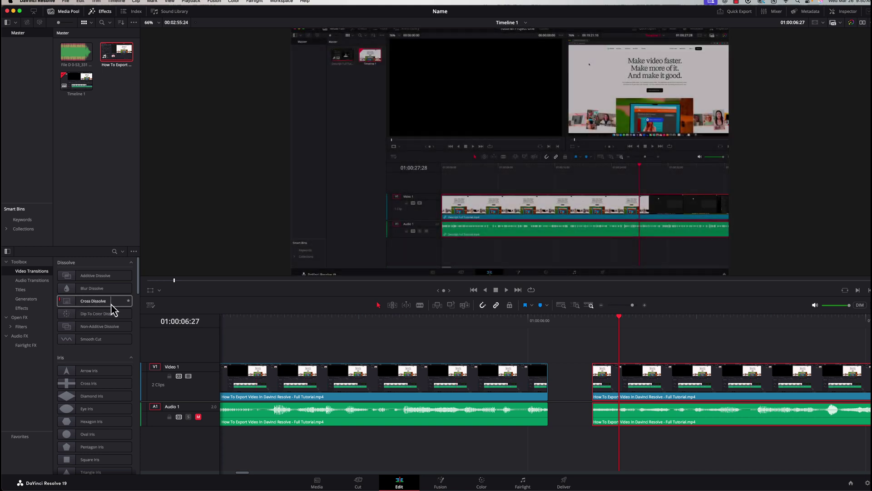
drag(95, 302, 537, 380)
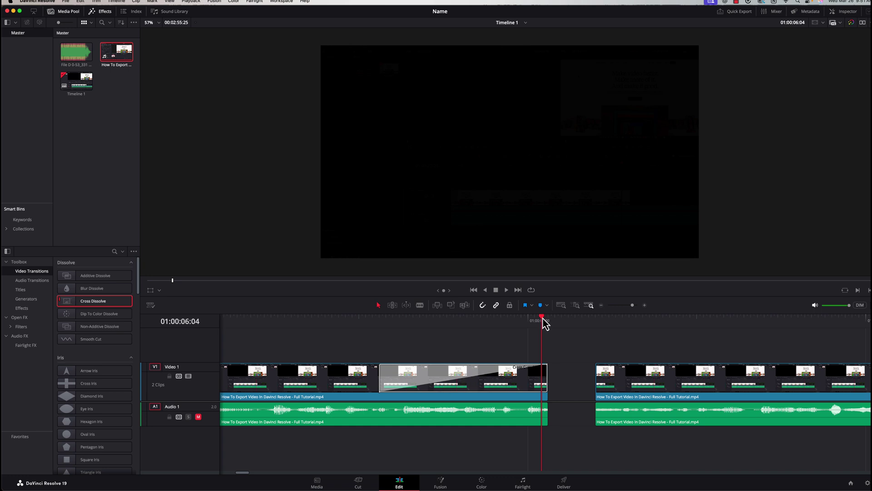
drag(543, 318, 386, 332)
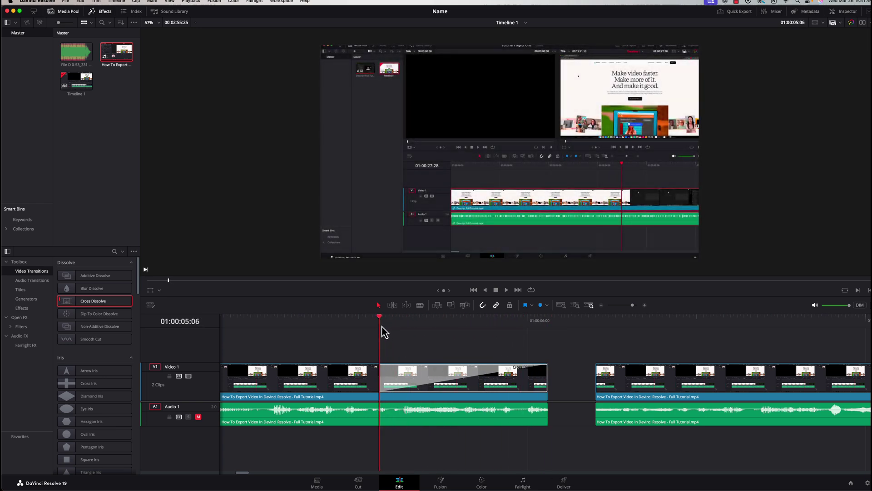
Lengthen the Cross Dissolve to 01:09 by extending its start edge 9 frames earlier.
click(392, 375)
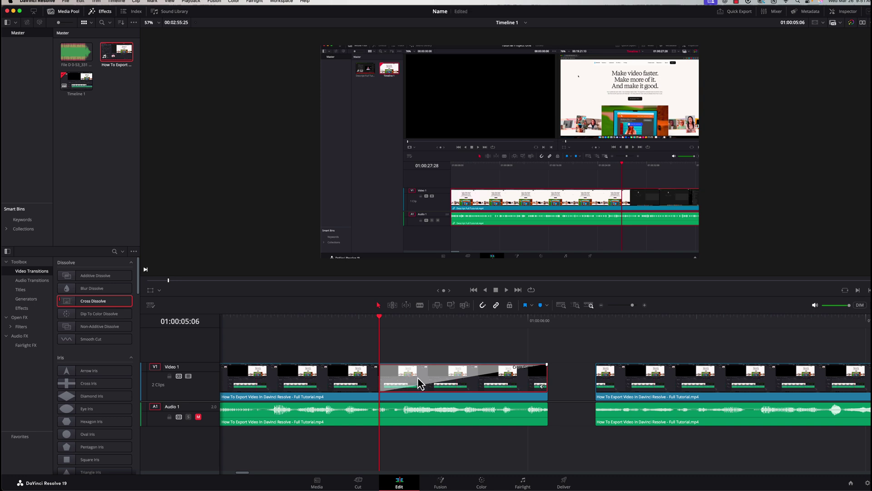
drag(381, 376, 347, 377)
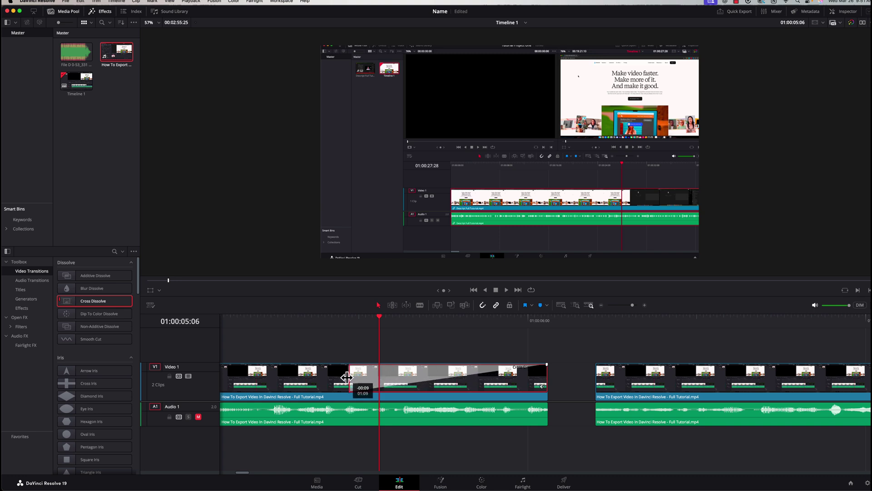
Close the gap by moving the second video and audio clips against the first clip's end at 01:00:06:06, and play across the cut.
drag(342, 323, 548, 325)
click(603, 423)
drag(645, 389, 595, 390)
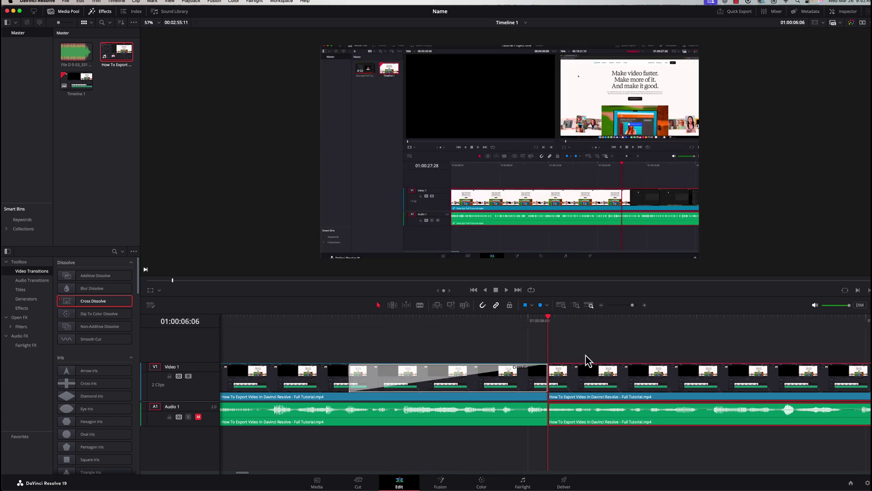
click(484, 321)
key(space)
key(space)
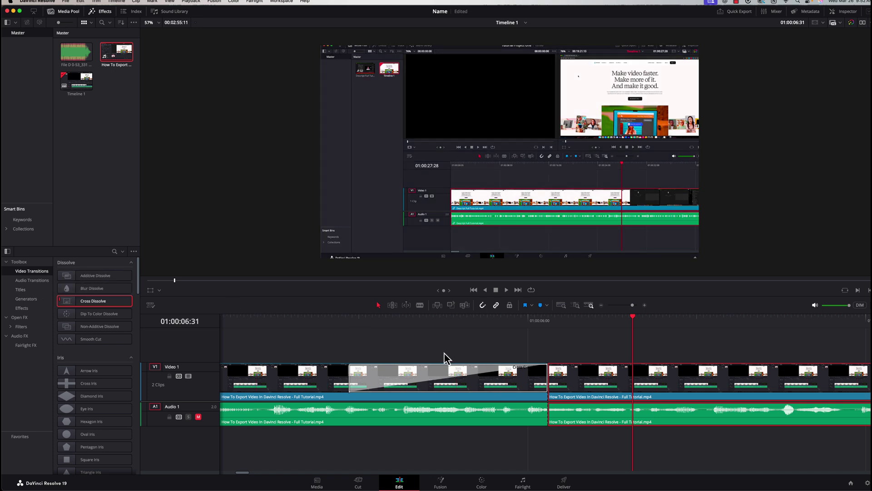
Apply a Cross Fade +3 dB audio transition to the cut between the two clips on Audio 1.
click(33, 281)
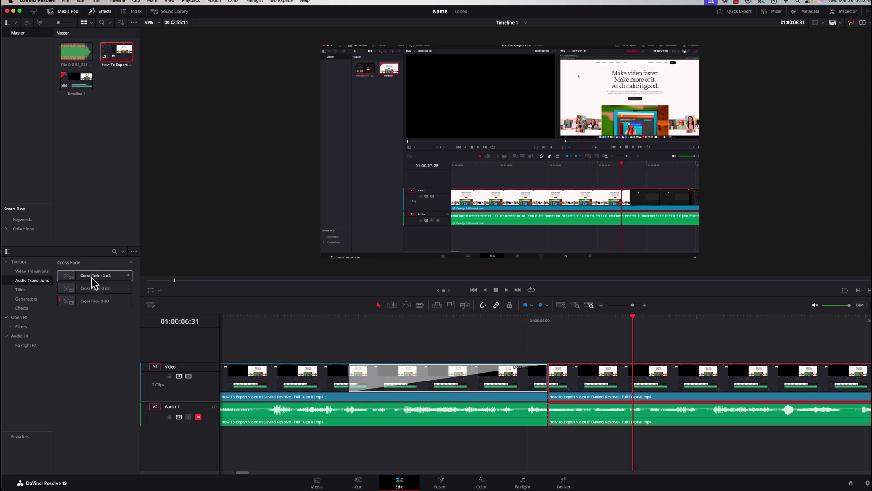
drag(93, 276, 554, 422)
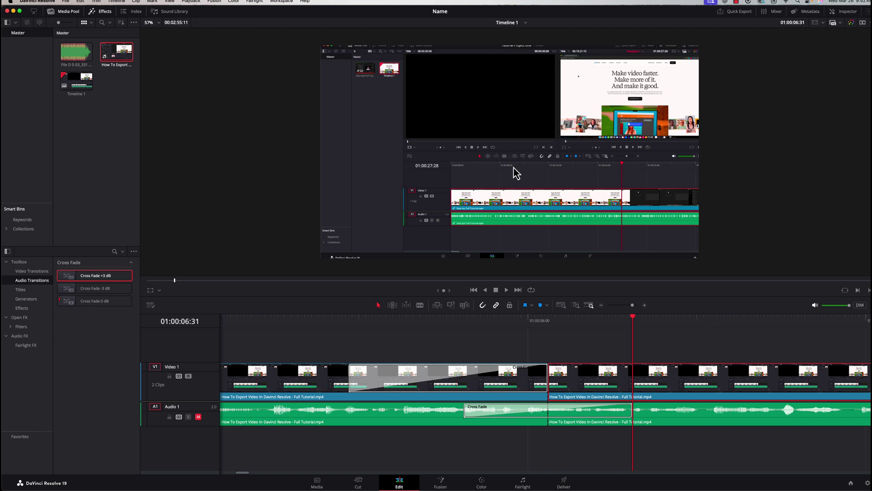
click(640, 342)
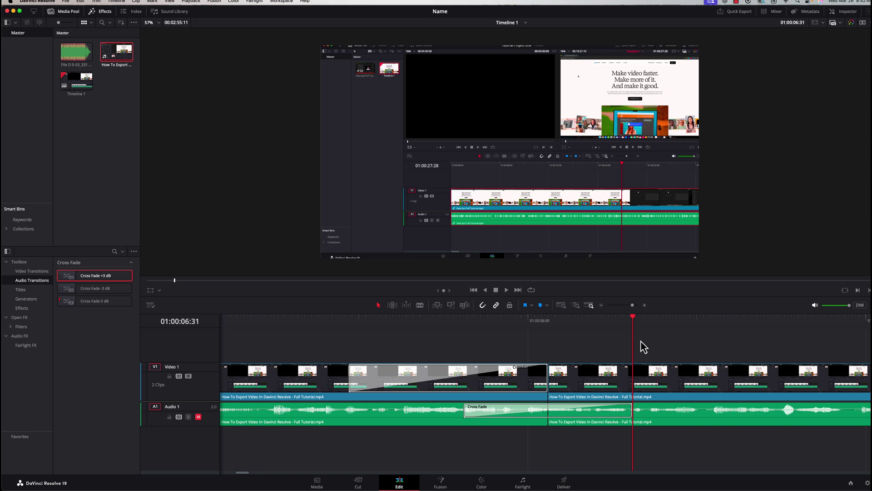
Set the second video clip's Transform zoom to 1.490 and its position to X -459 and Y -346.
click(602, 383)
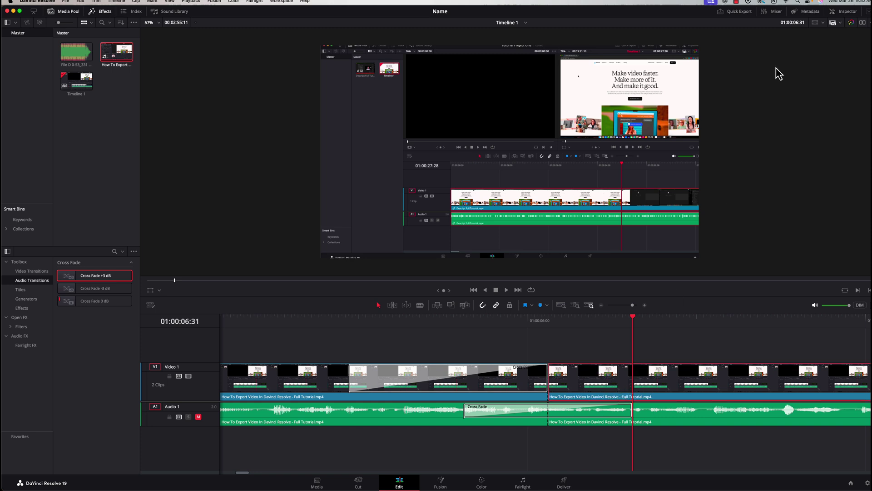
click(839, 14)
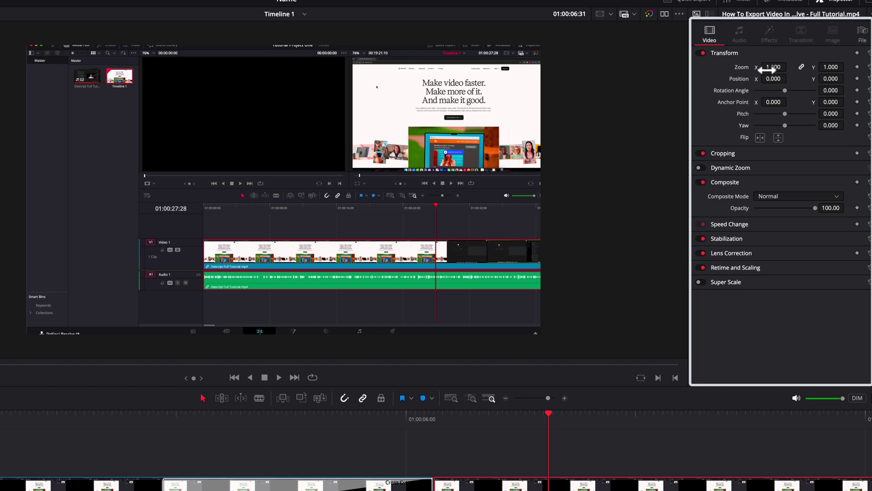
drag(769, 69, 789, 67)
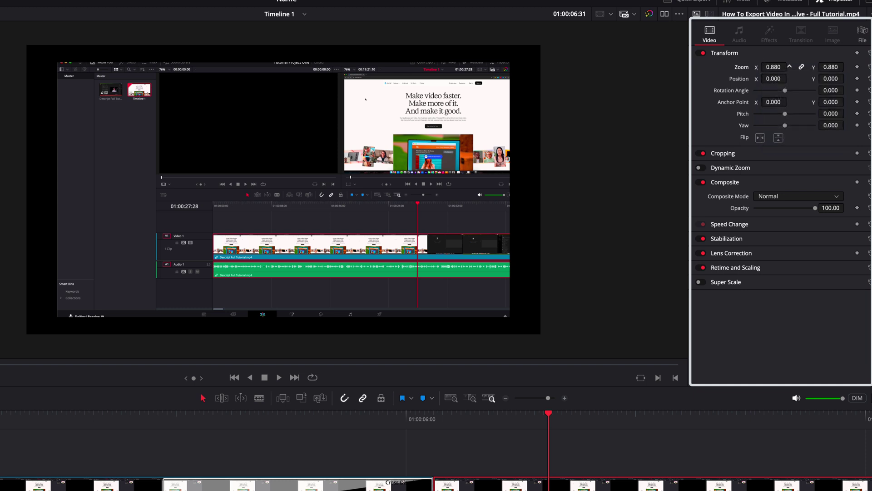
drag(790, 66, 790, 67)
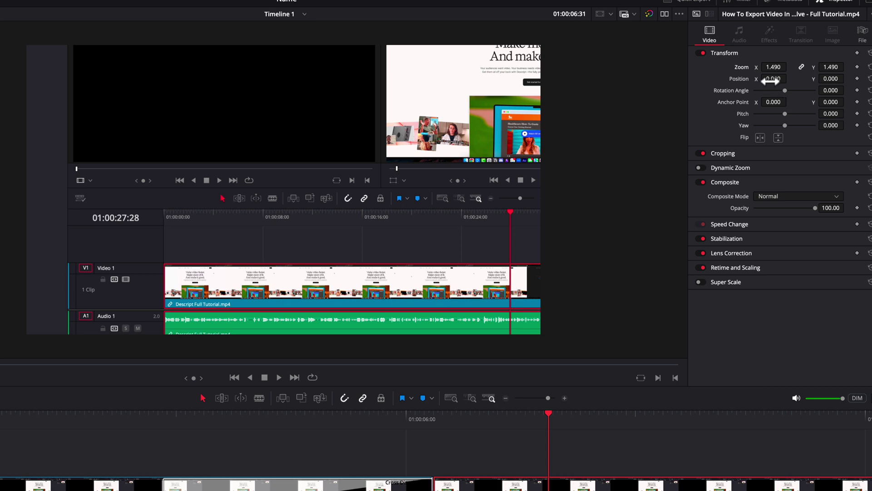
mouse_move(771, 80)
mouse_down()
mouse_move(789, 79)
mouse_move(771, 88)
mouse_up()
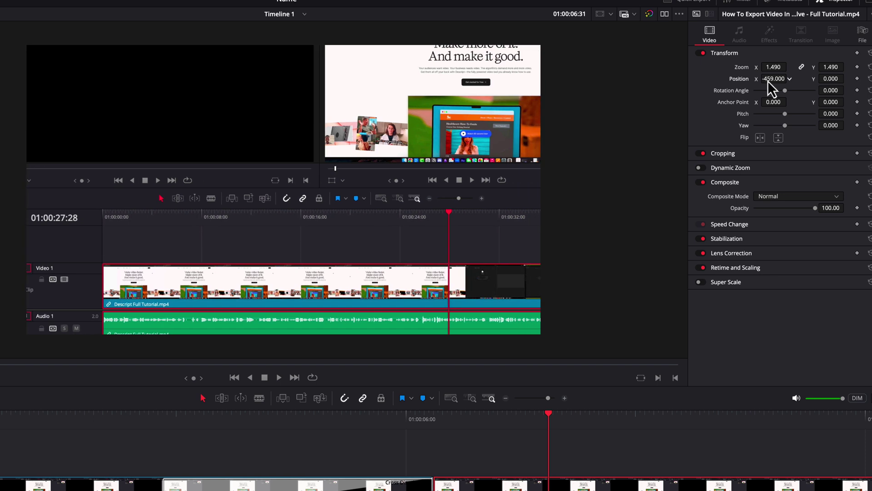
drag(826, 81, 826, 80)
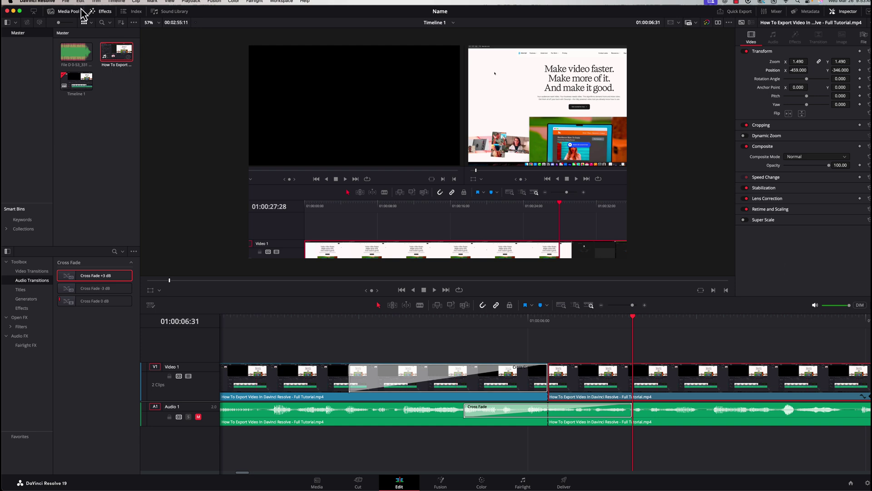
Add the Call Out Fusion title on a new Video 2 track starting at 01:00:06:31, and play its animation.
click(103, 15)
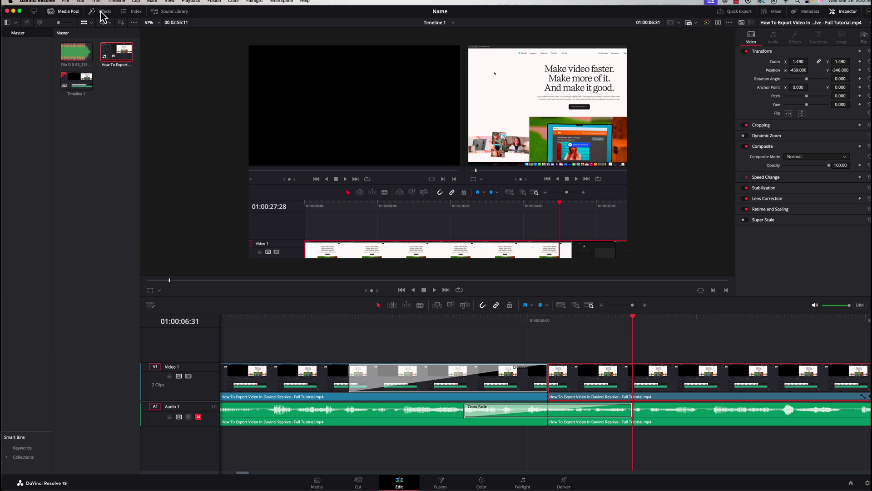
click(103, 15)
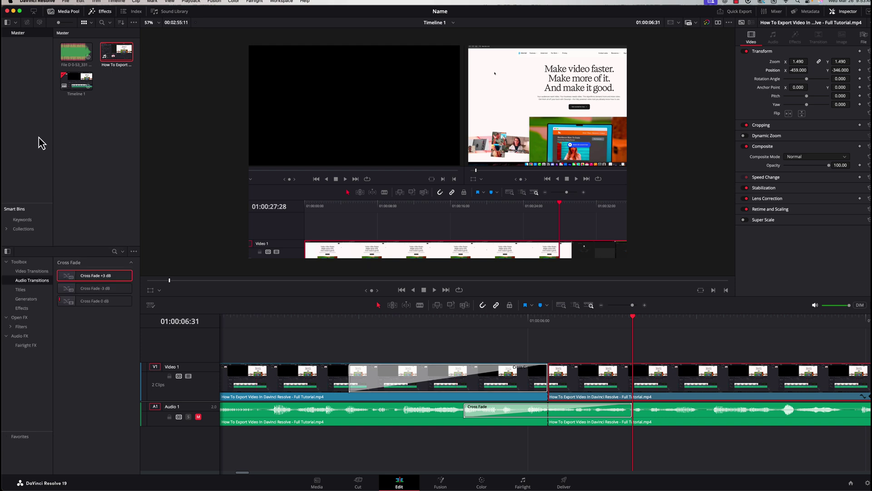
click(20, 262)
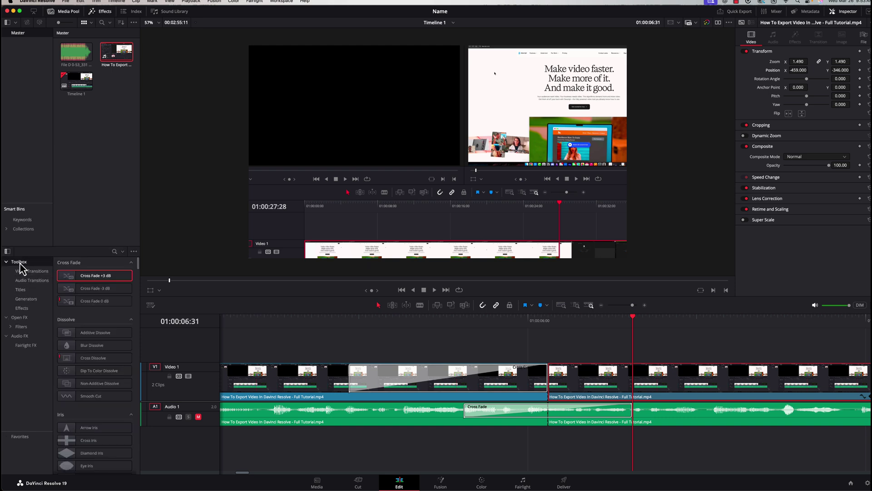
click(21, 291)
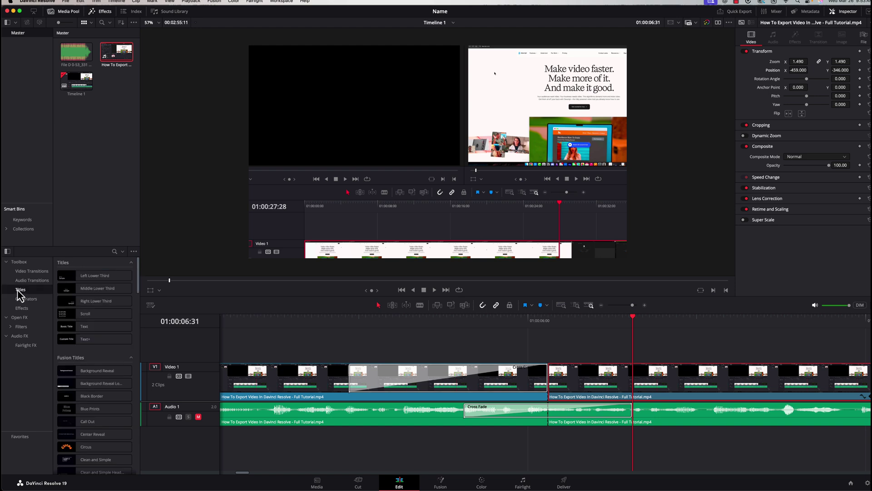
scroll(87, 380, down, 3)
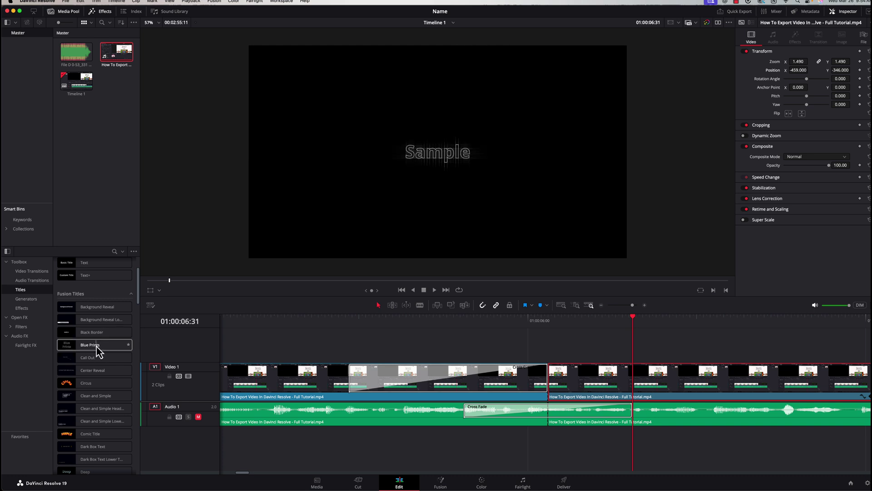
drag(90, 359, 636, 351)
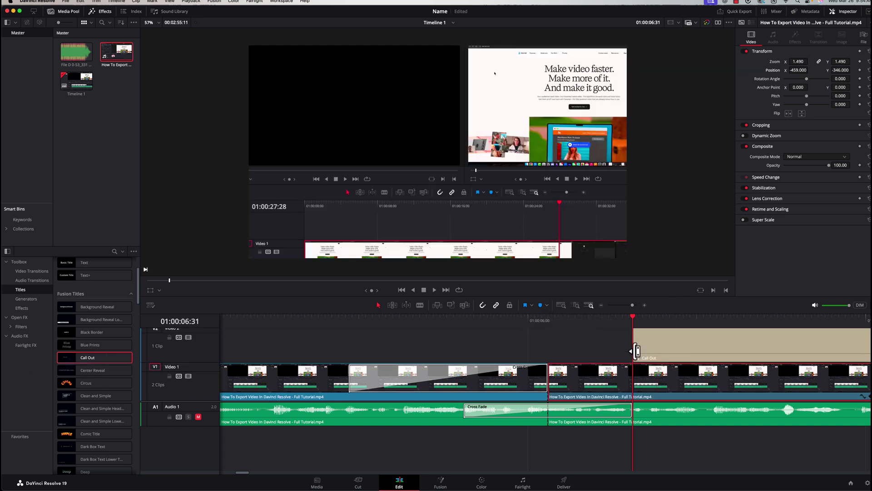
key(space)
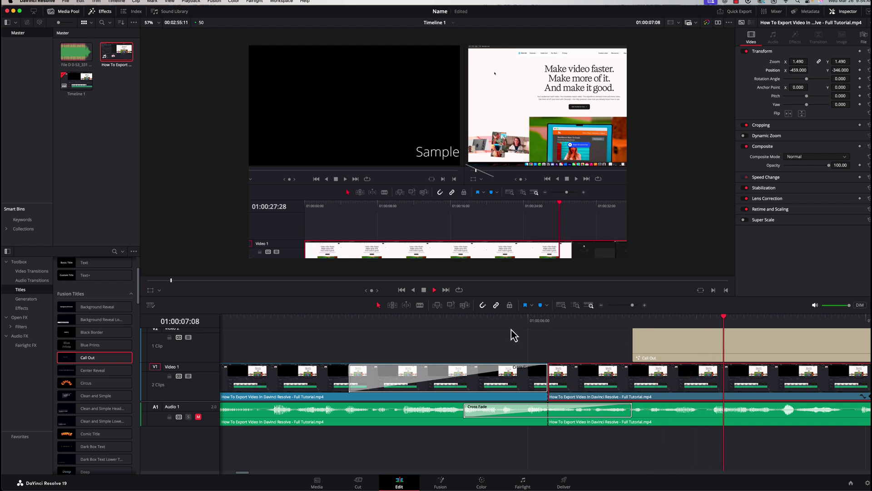
key(space)
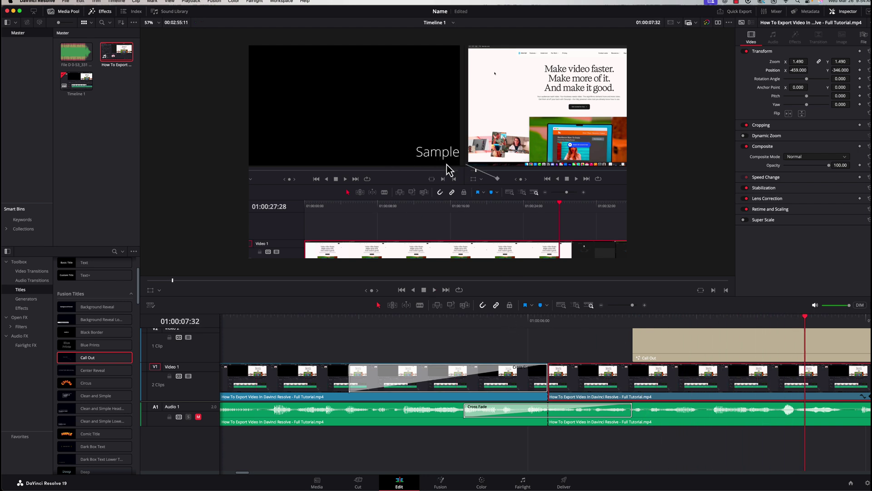
Style the Call Out title with size 0.0984, tracking 1.071, vertical anchor -0.36 and horizontal anchor 0.62, and review its line settings.
click(691, 345)
scroll(327, 357, right, 5)
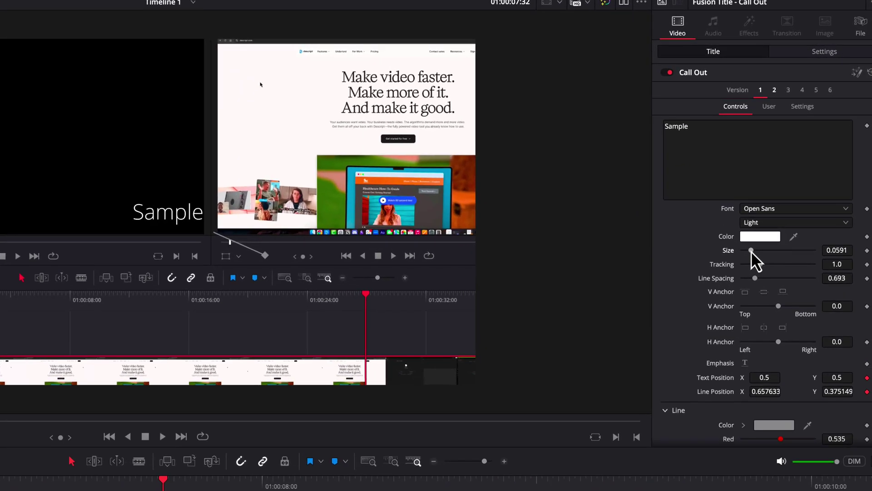
drag(797, 175, 798, 176)
mouse_move(753, 251)
mouse_down()
mouse_move(775, 250)
mouse_move(762, 249)
mouse_up()
drag(758, 248, 763, 266)
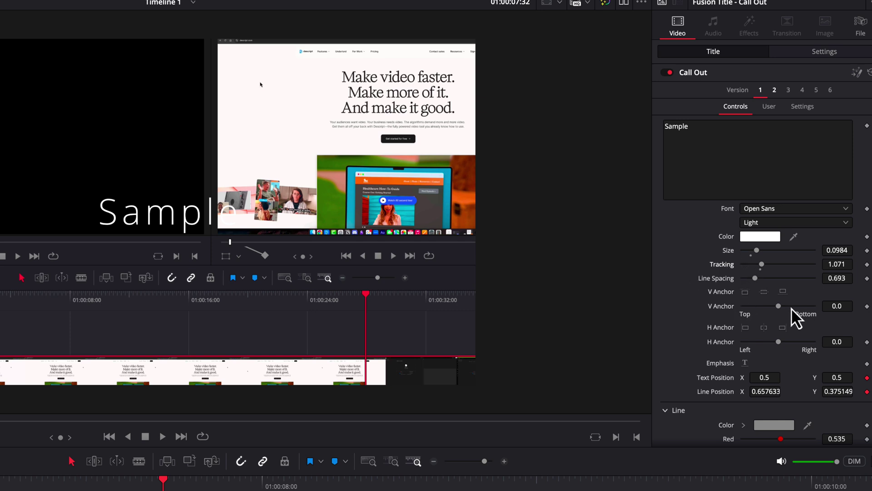
mouse_move(780, 308)
mouse_down()
mouse_move(746, 307)
mouse_move(769, 310)
mouse_up()
drag(779, 342, 801, 343)
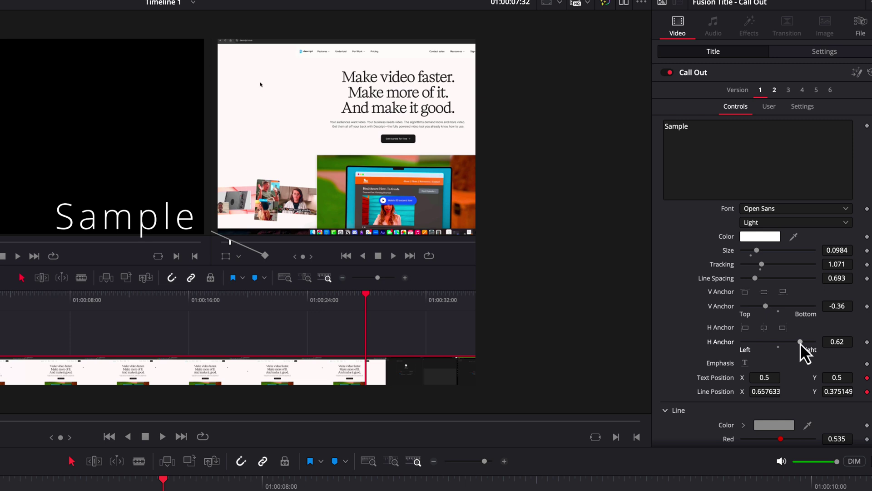
scroll(773, 352, down, 3)
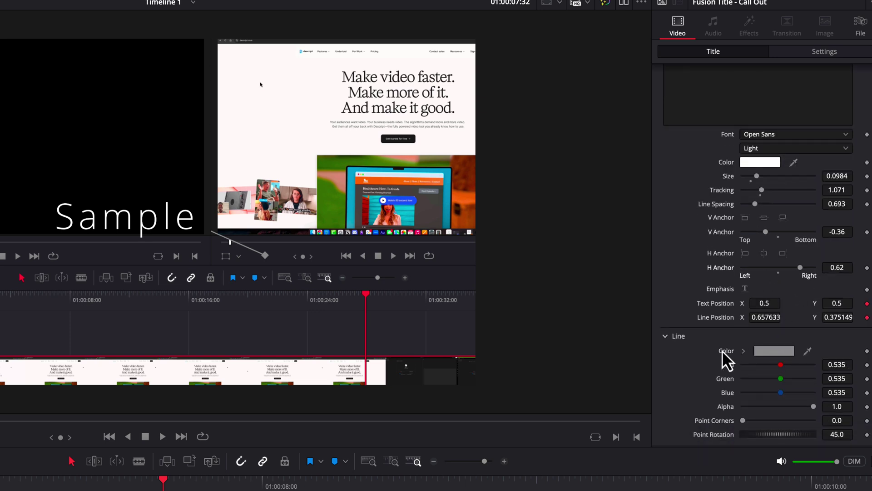
scroll(772, 350, up, 3)
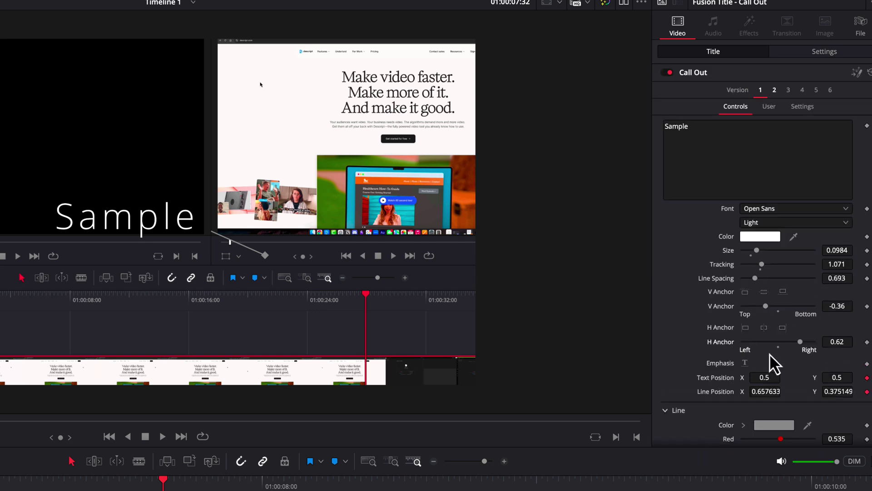
Replace the Call Out title's wording with "Text Title" and view the available fonts, keeping Open Sans.
click(714, 142)
key(ctrl+a)
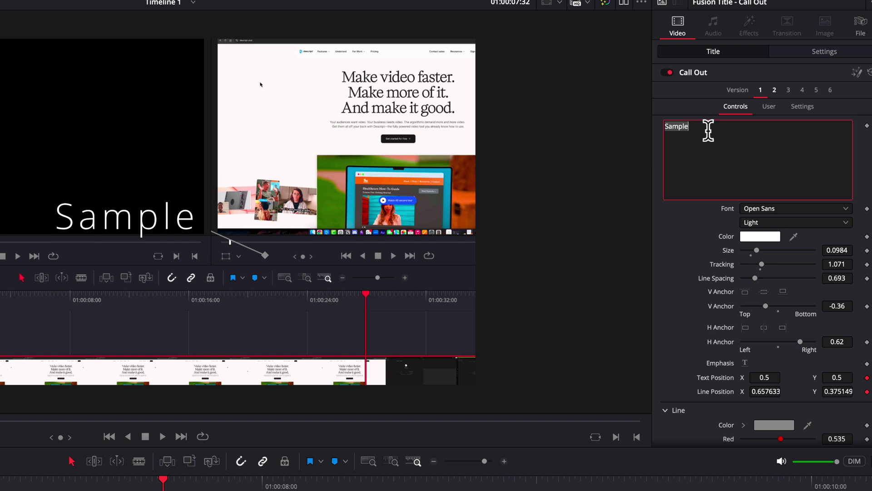
text(Text)
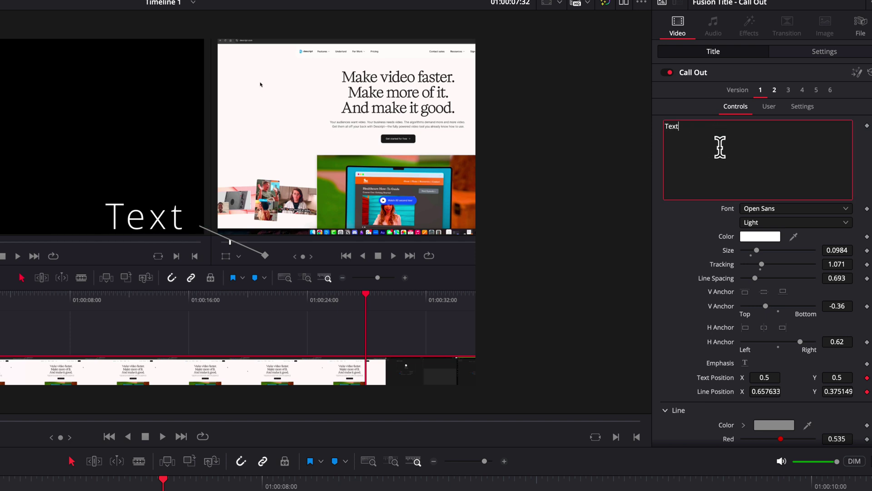
text( Title)
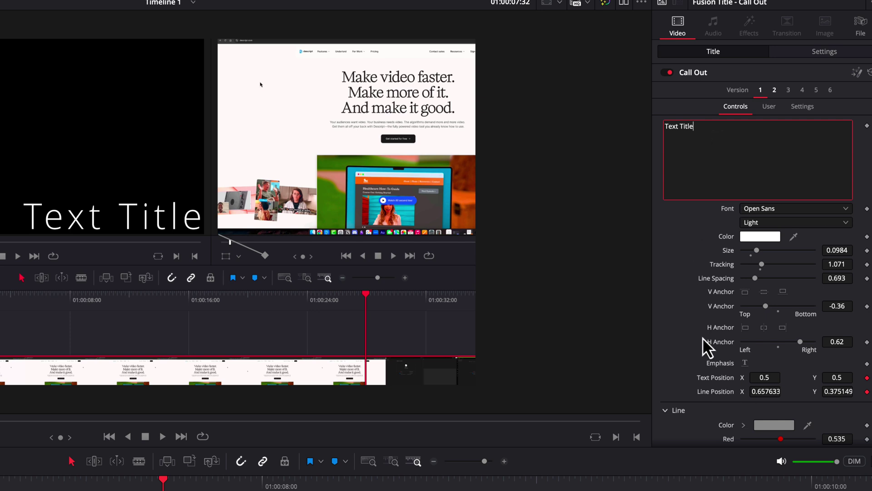
click(762, 211)
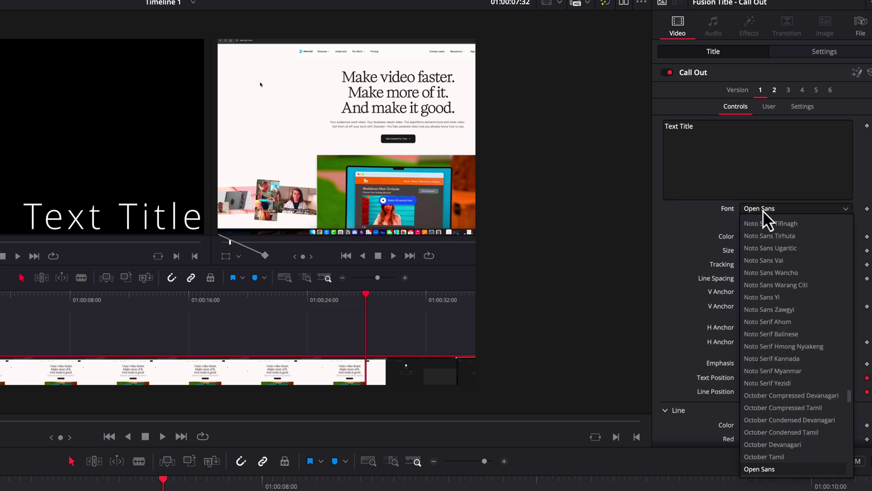
click(678, 230)
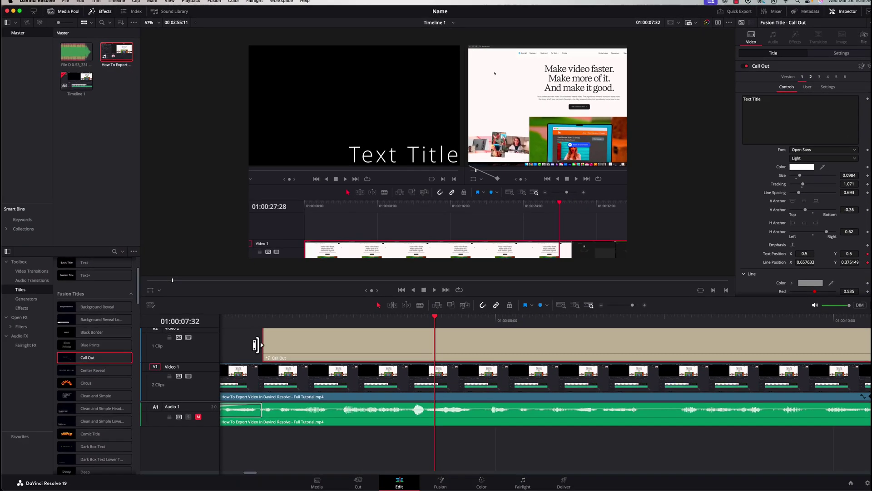
Trim about 4 frames off the start of the Call Out title on Video 2.
mouse_move(264, 344)
mouse_down()
mouse_move(424, 341)
mouse_move(276, 342)
mouse_up()
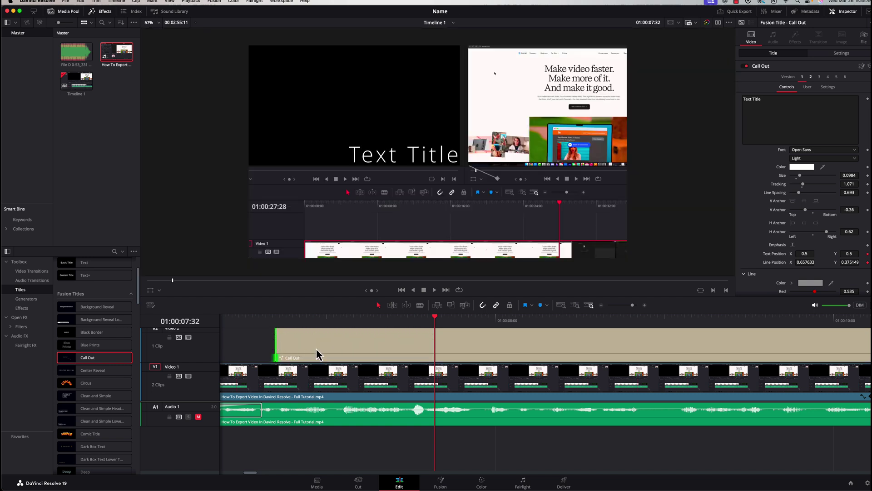
click(600, 308)
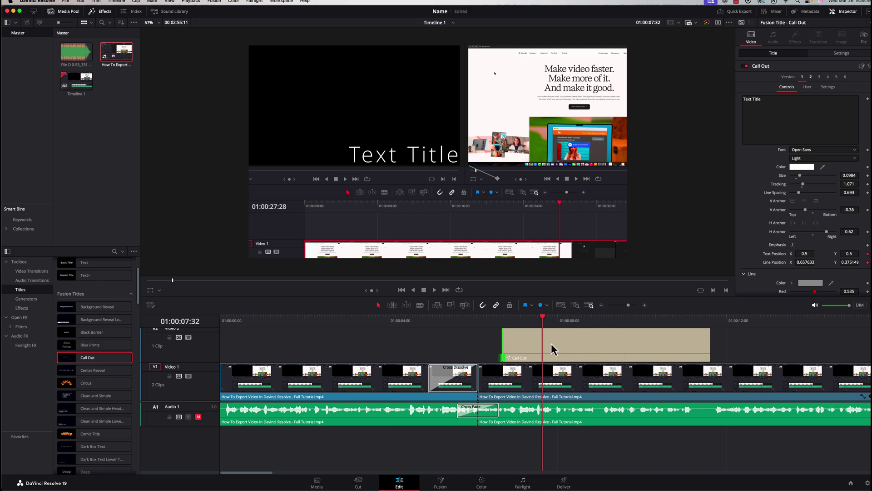
click(568, 349)
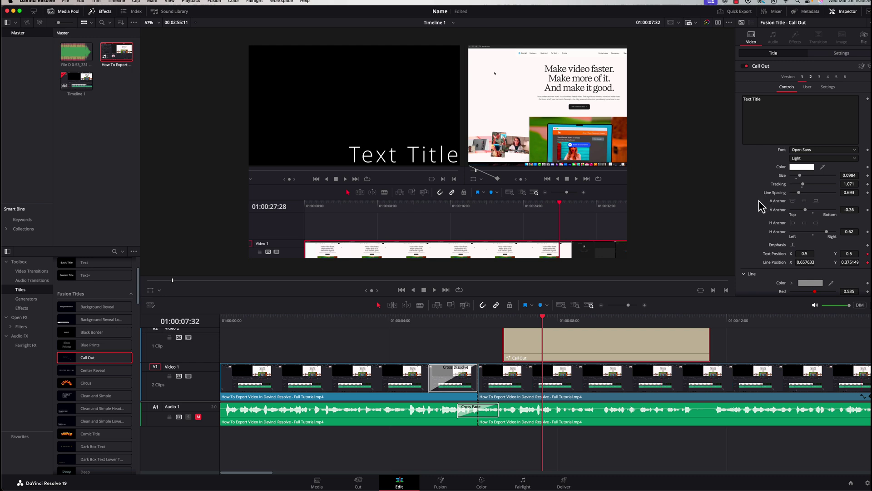
Bring up the ColorSlice palette for the second video clip on the Color page.
click(482, 483)
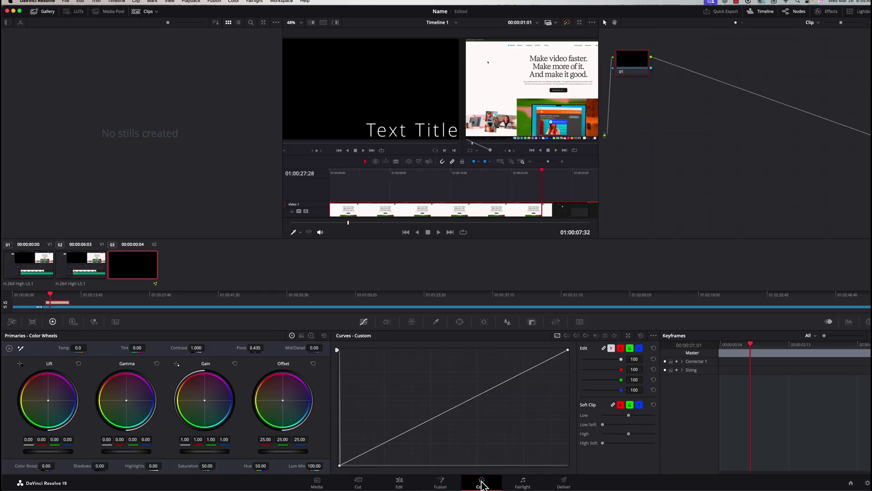
click(97, 271)
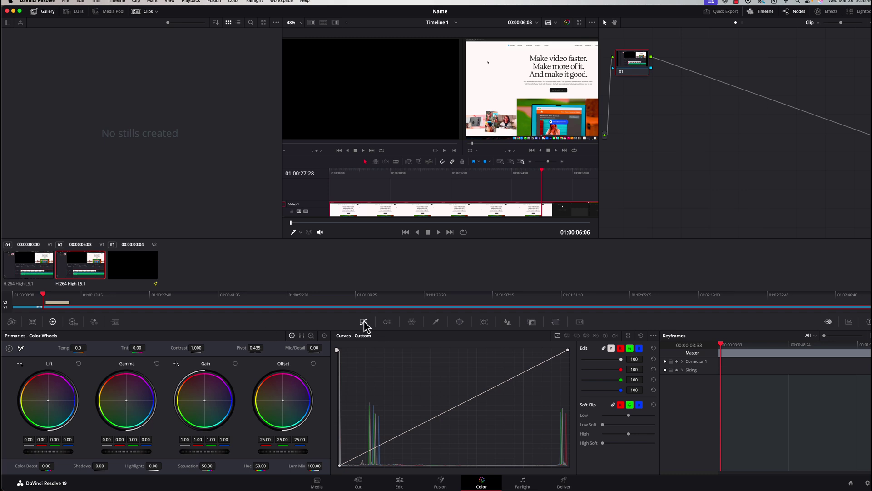
click(387, 323)
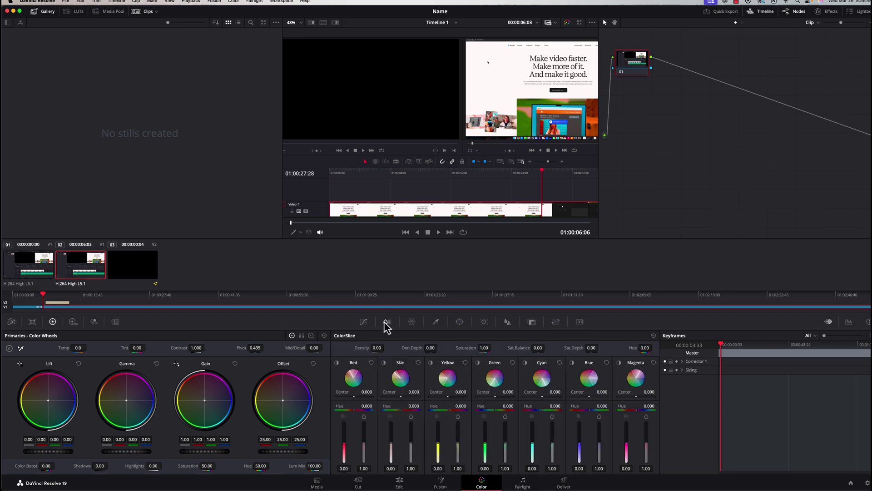
Show the Custom curves for the second clip and set its Shadows to 39.50 and Highlights to -32.00.
click(363, 323)
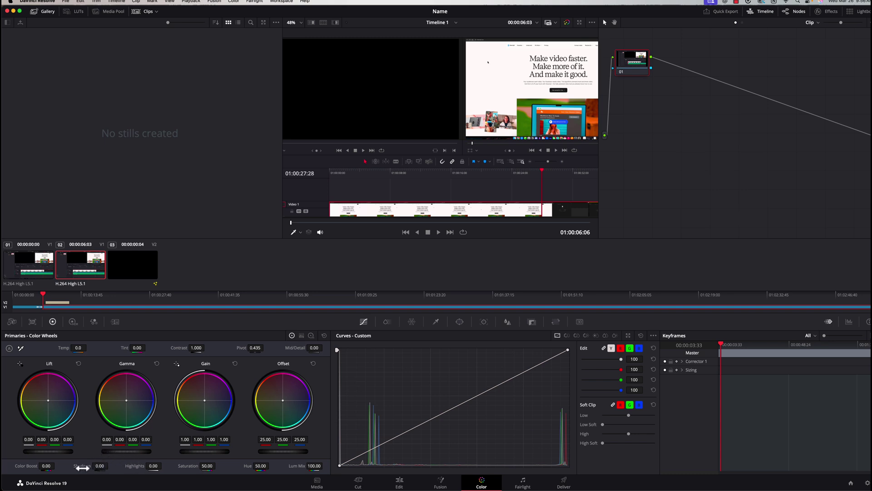
drag(110, 466, 110, 465)
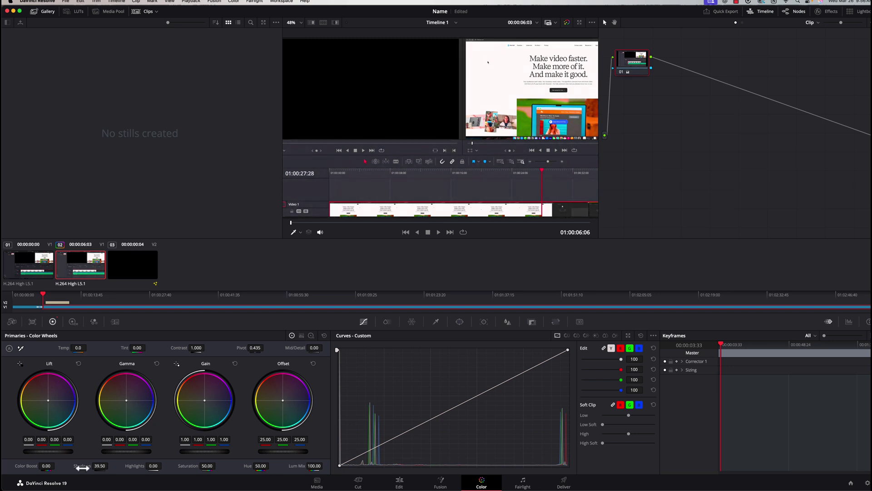
drag(137, 467, 133, 468)
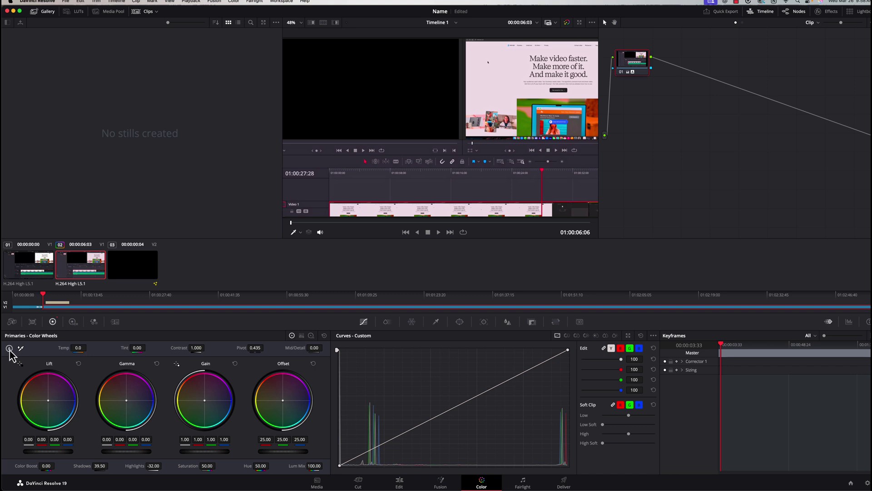
click(44, 273)
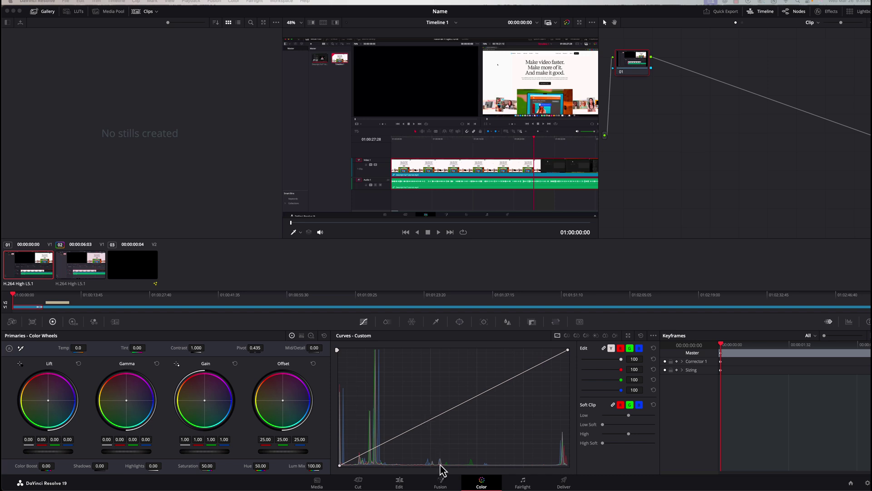
On the Fairlight page, delete the longer audio clip from Audio 1 and undo the deletion.
click(523, 484)
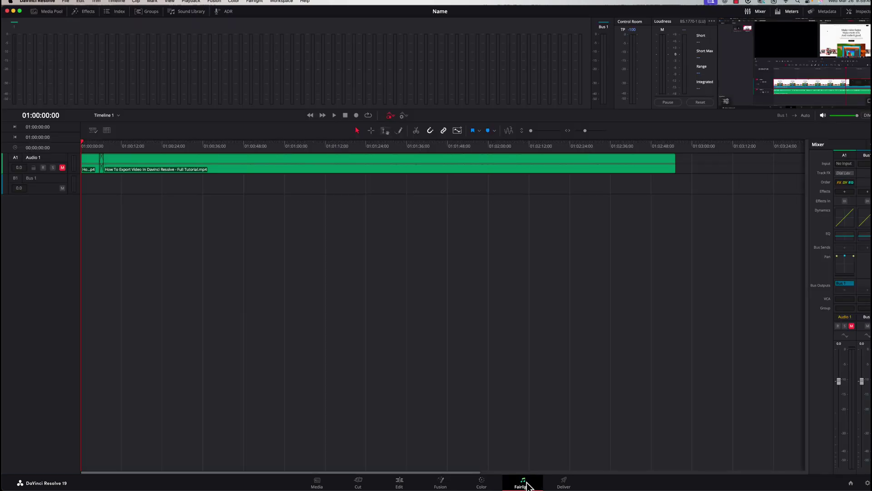
click(171, 173)
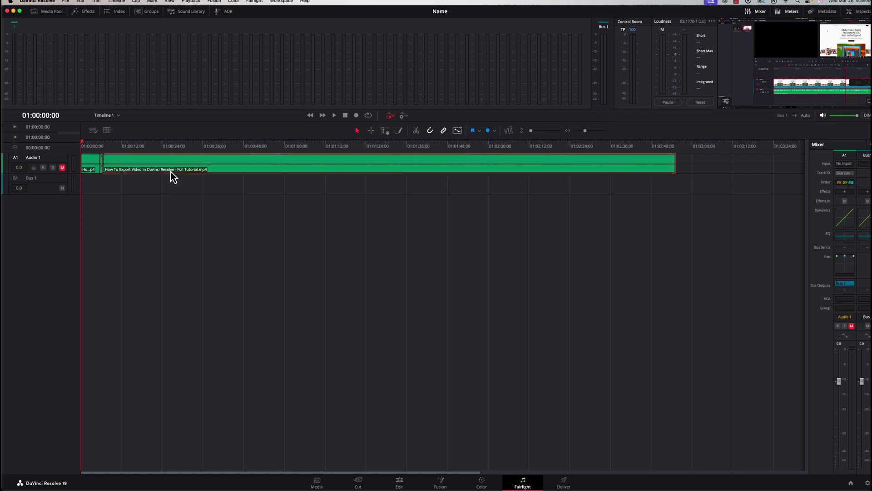
key(Delete)
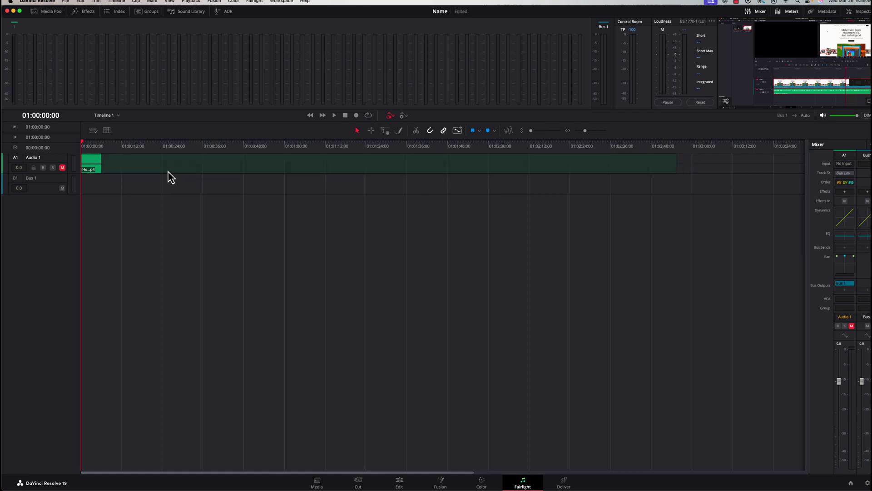
key(super+z)
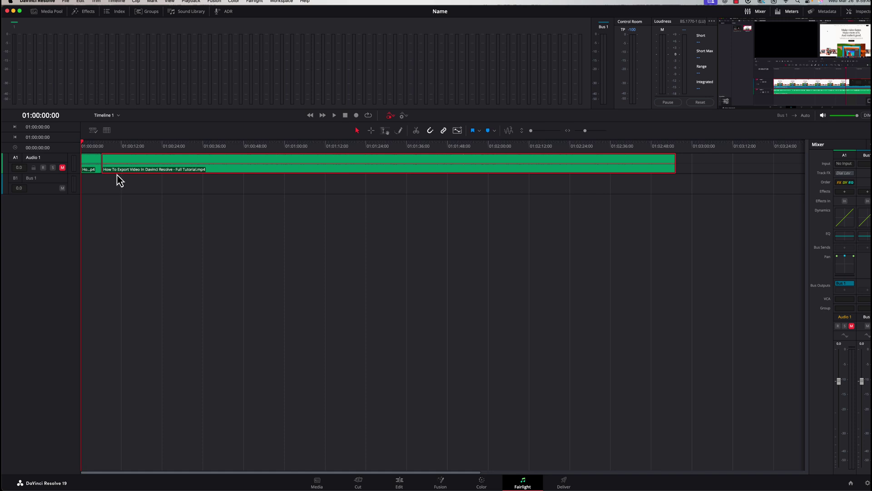
On the Edit page, try lowering the first audio clip's volume to -10.47 dB and bring it back up.
click(398, 483)
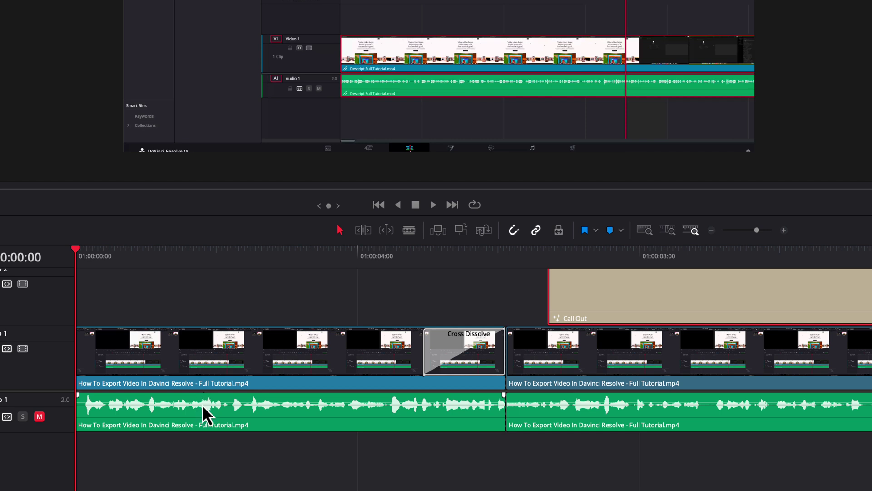
mouse_move(202, 404)
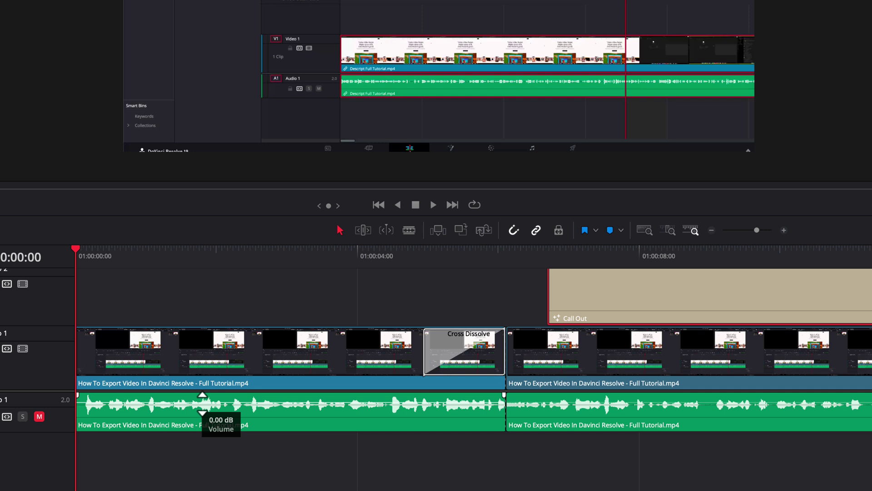
drag(202, 404, 203, 406)
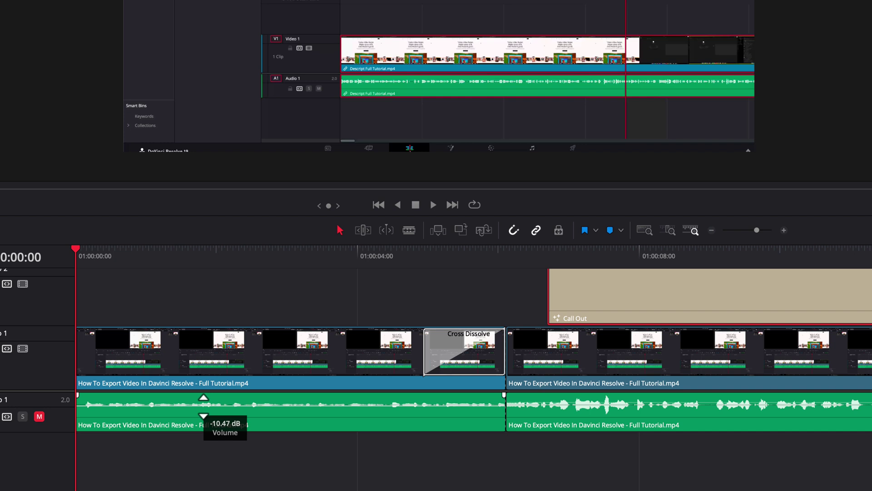
drag(204, 407, 205, 404)
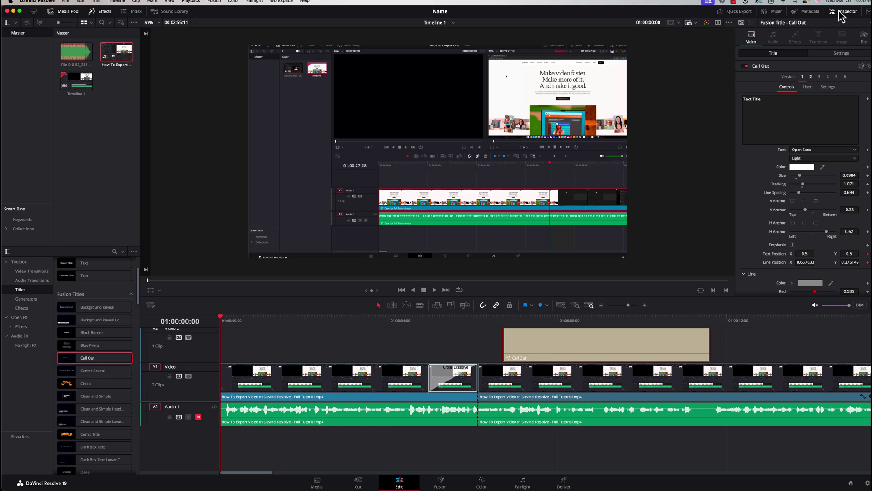
Show the Mixer, unmute Audio 1 and play the timeline to check the track's level meter.
click(773, 11)
double_click(845, 352)
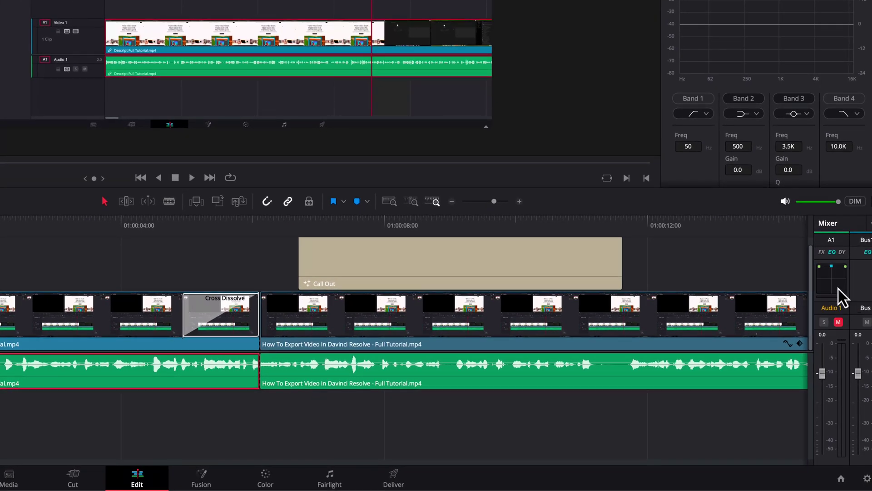
key(space)
click(839, 322)
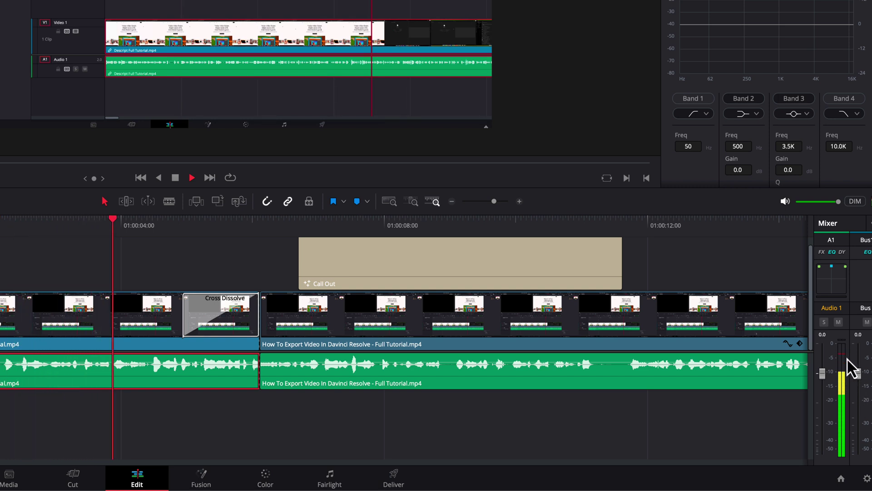
key(space)
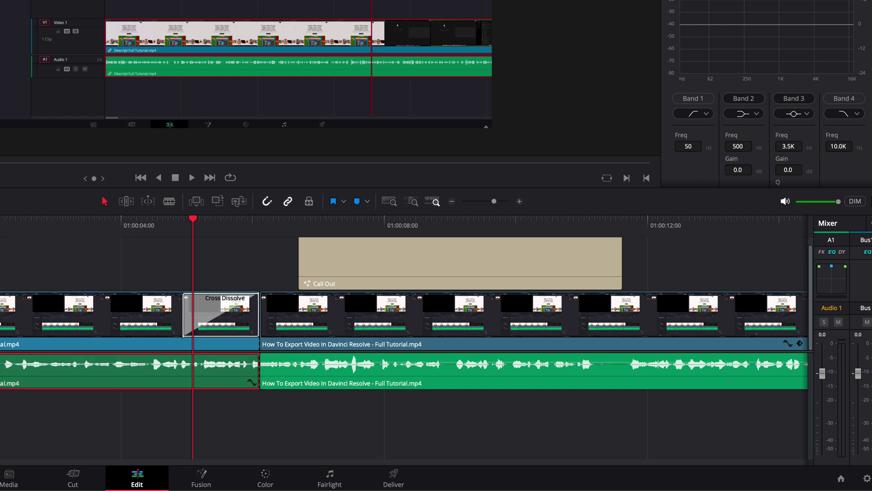
key(space)
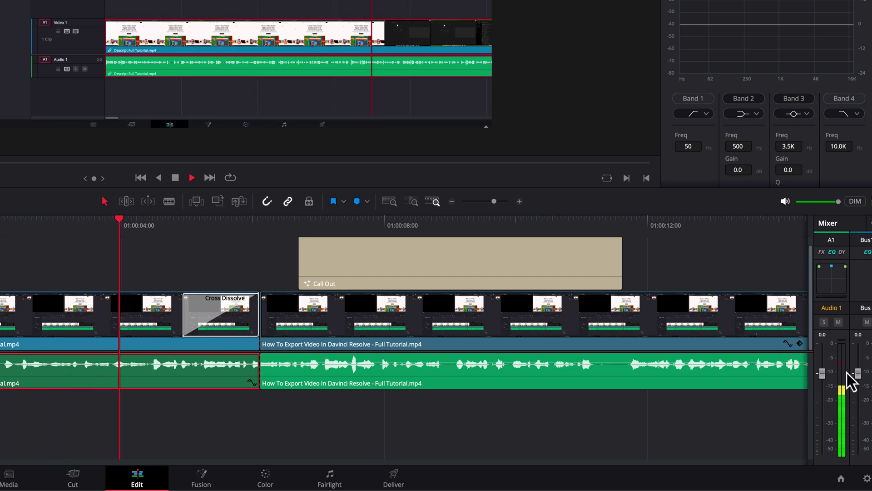
key(space)
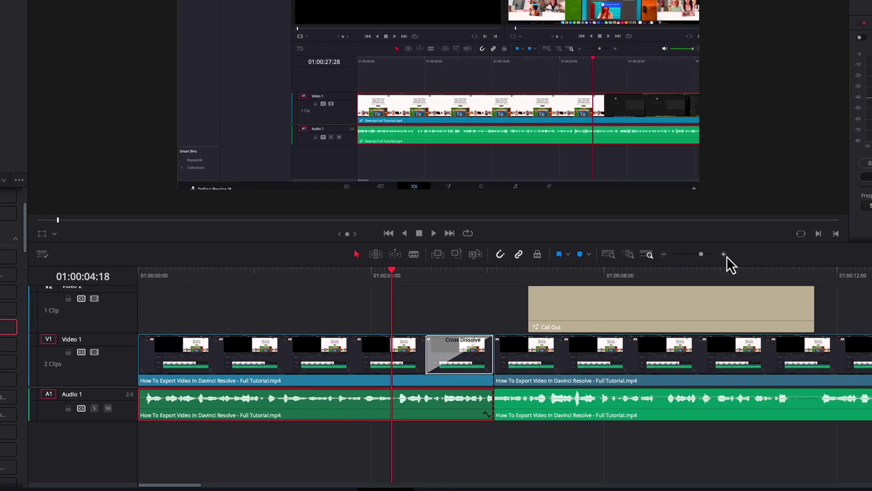
Add two closely spaced volume keyframes to the first audio clip just after 01:00:04:18.
click(679, 283)
click(679, 283)
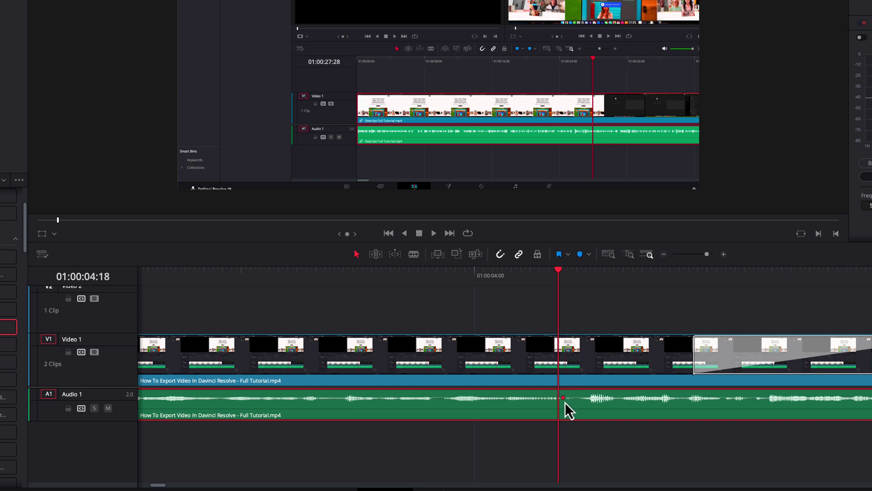
alt+click(564, 398)
alt+click(577, 398)
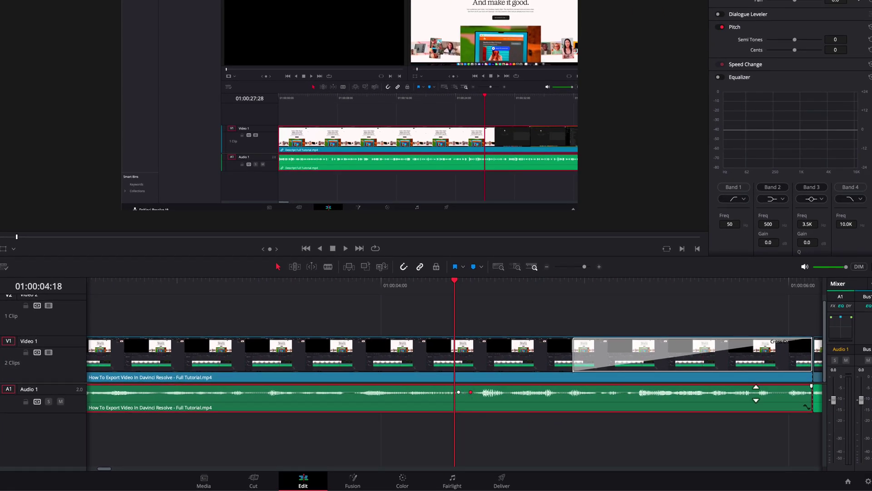
alt+click(756, 392)
alt+click(784, 392)
key(ctrl+z)
key(ctrl+z)
Move the second volume keyframe to the end of the first audio clip at -100 dB and play the fade-out.
drag(470, 391, 813, 401)
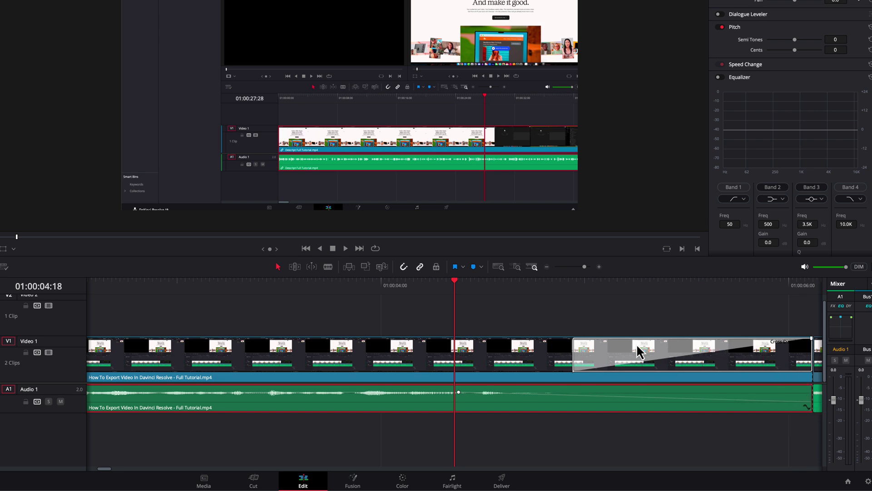
key(space)
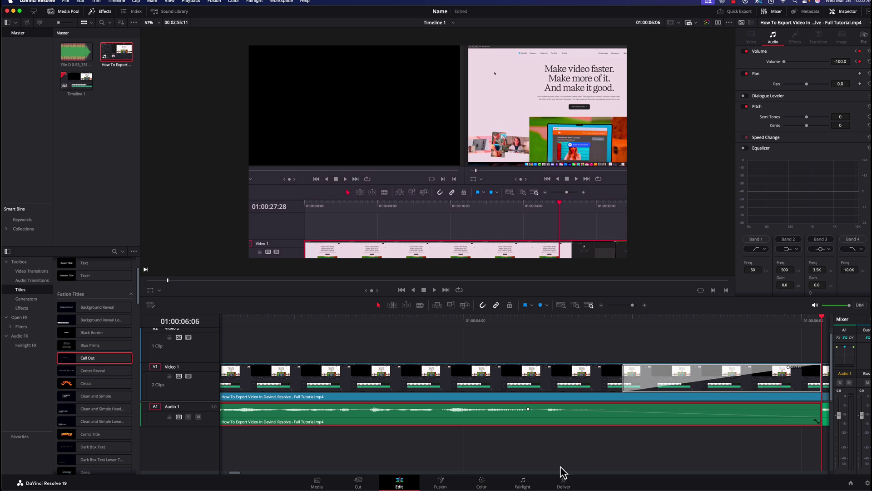
On the Deliver page, name the custom export "Timeline 1" and set its location to the YouTube Channel folder.
click(564, 483)
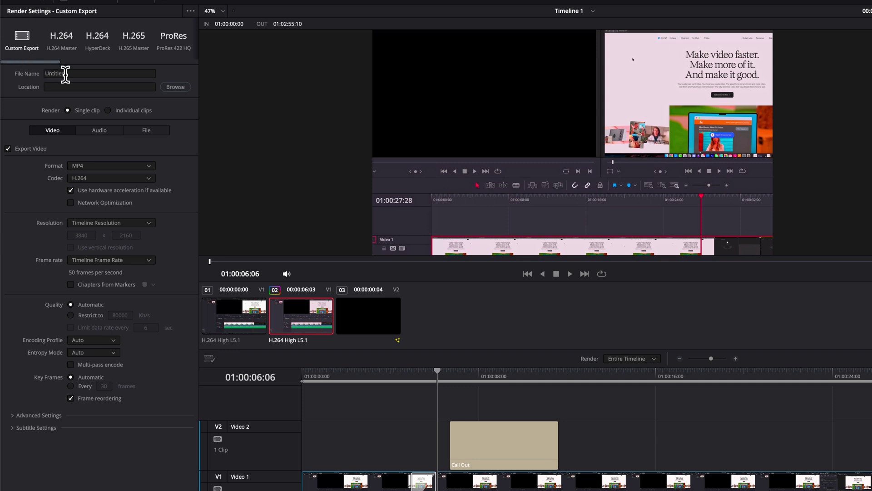
click(88, 74)
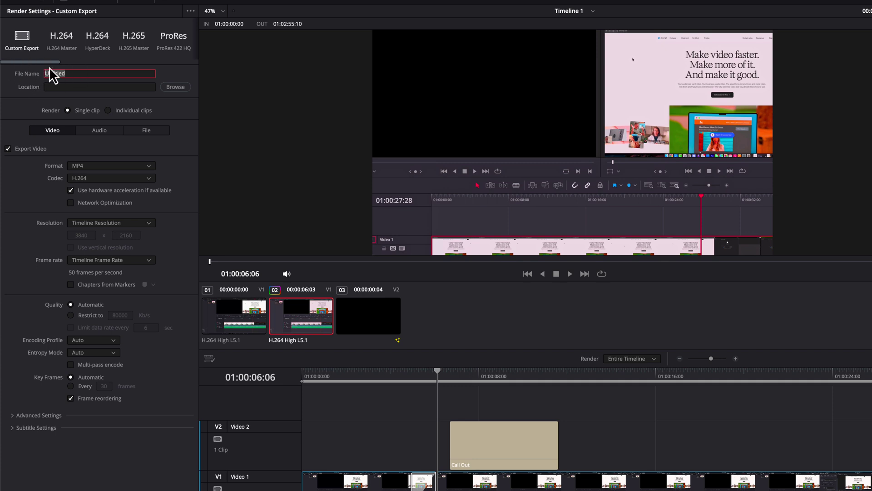
click(173, 90)
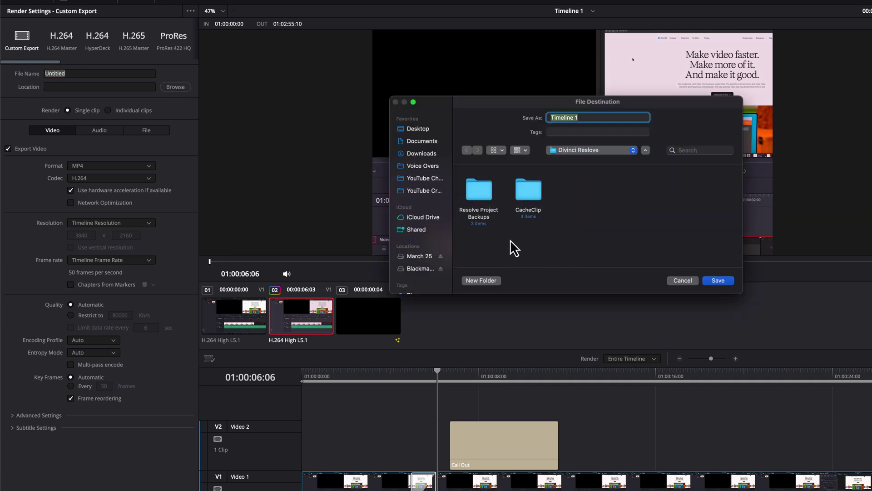
click(435, 181)
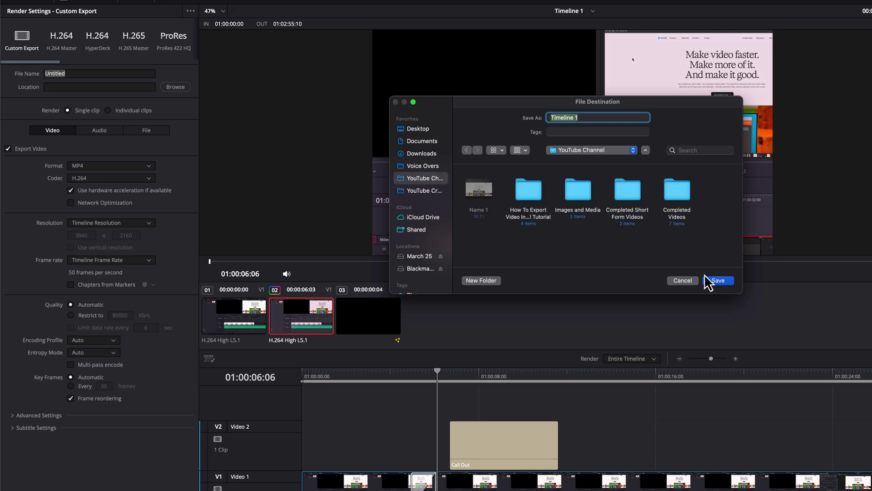
click(718, 280)
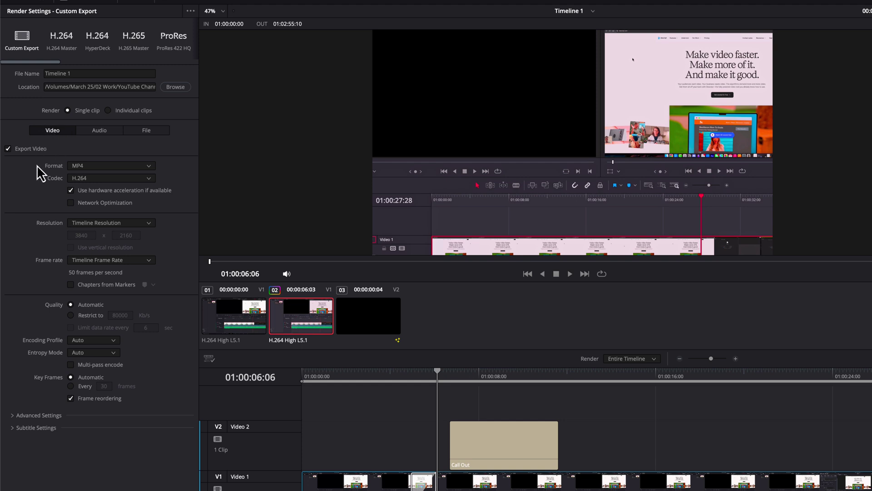
Review the available export formats and codecs, keeping MP4 and H.264.
click(92, 167)
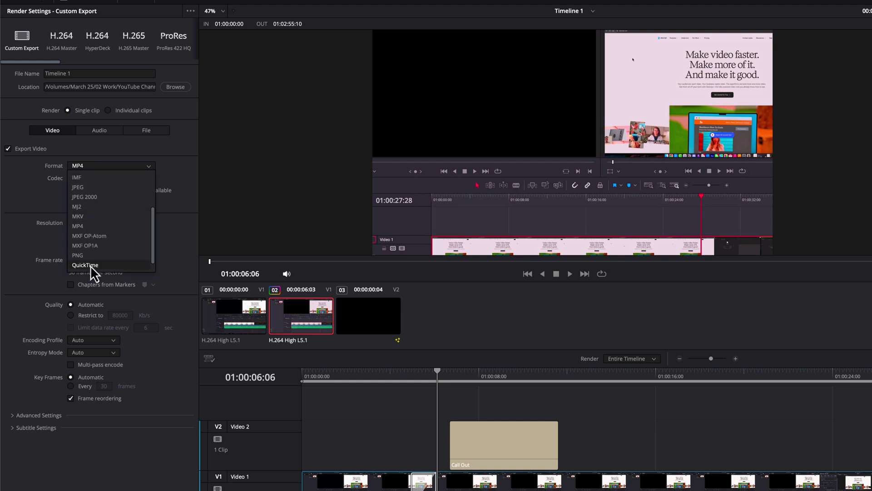
click(20, 192)
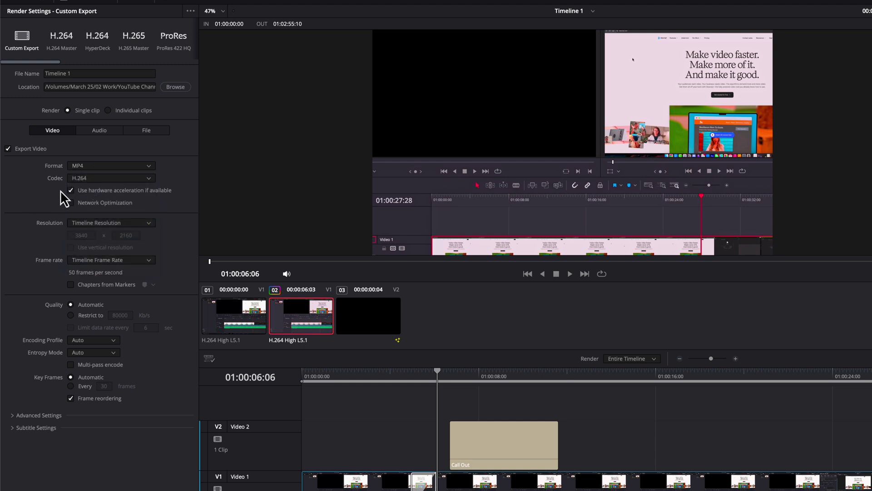
click(82, 181)
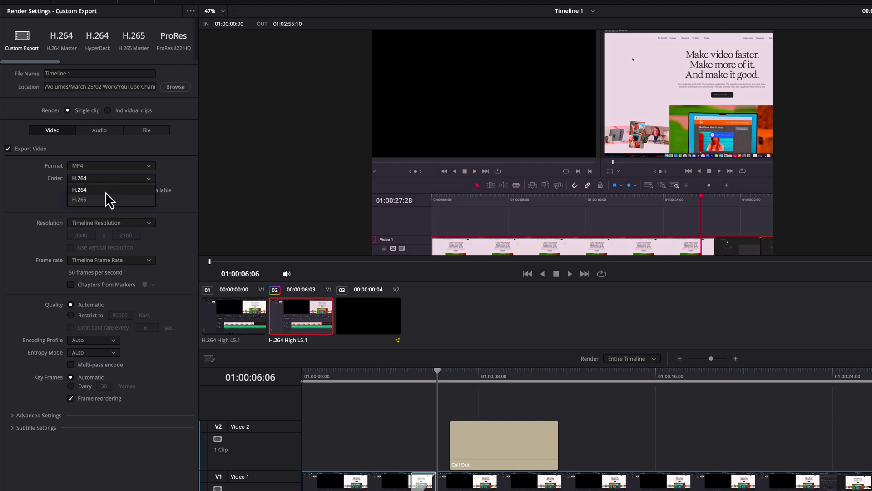
click(26, 189)
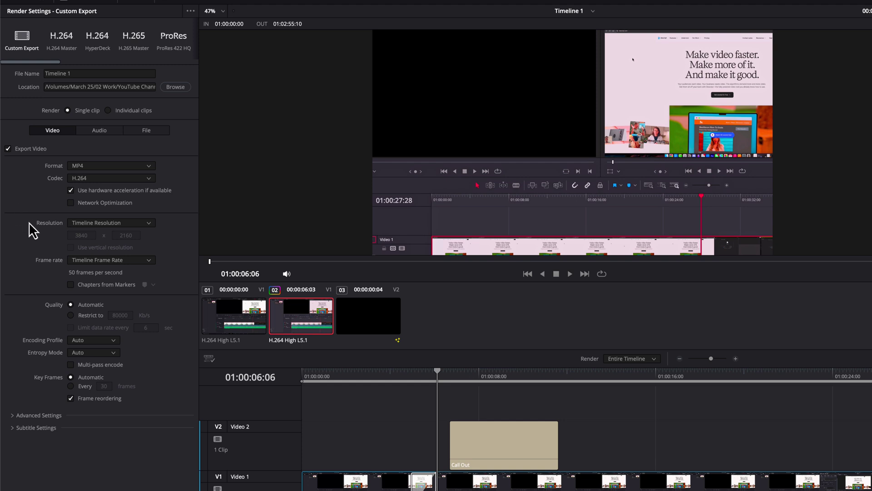
Browse the export resolutions and set the resolution to 3840 x 2160 Ultra HD.
click(93, 224)
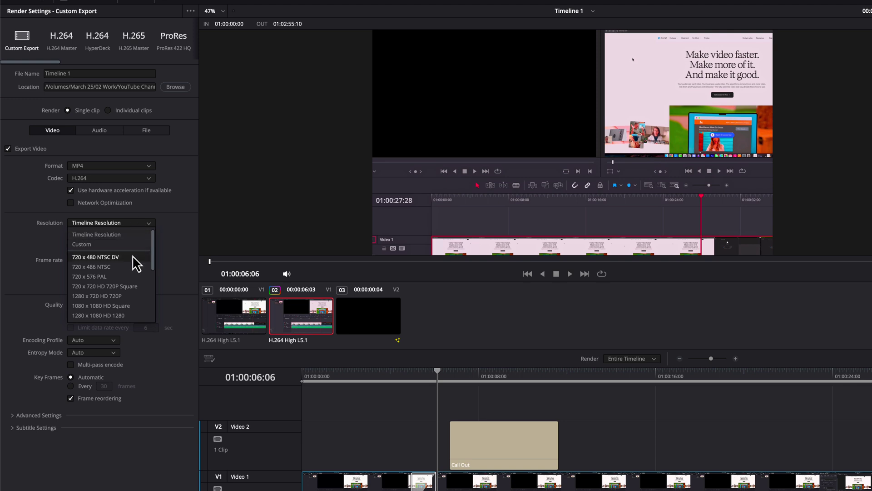
scroll(135, 266, down, 5)
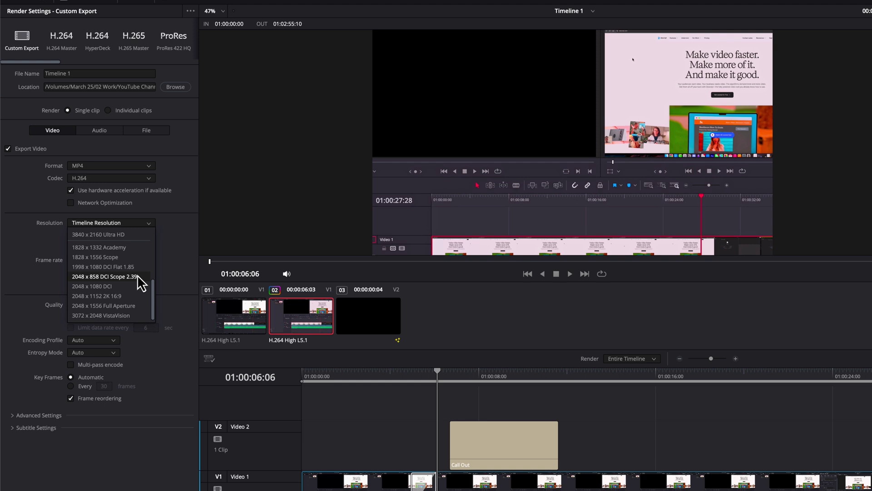
click(104, 223)
click(105, 223)
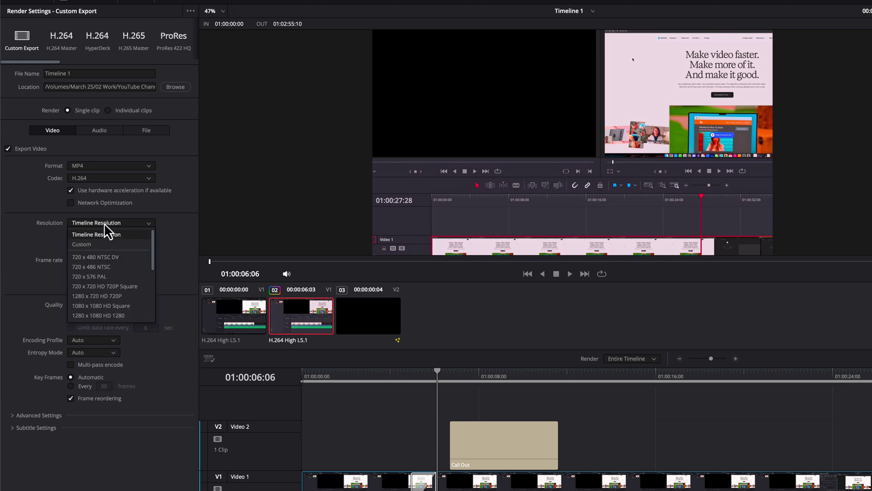
drag(152, 250, 150, 255)
drag(150, 264, 149, 269)
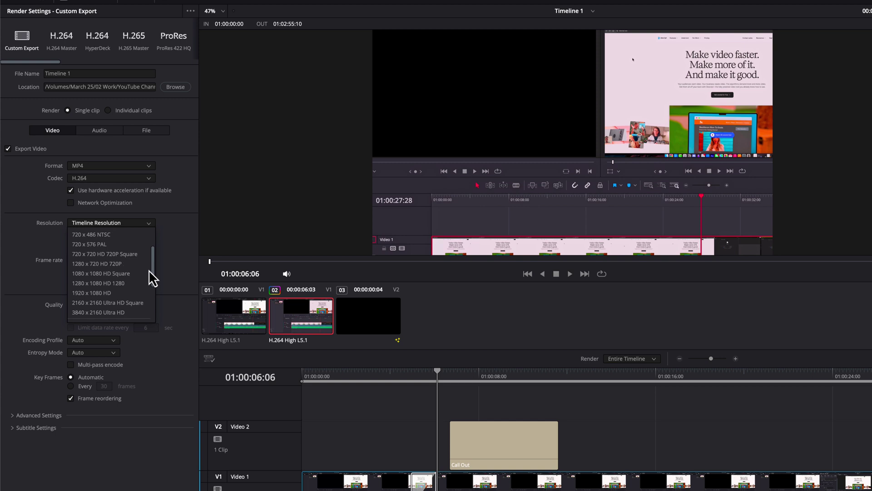
click(96, 311)
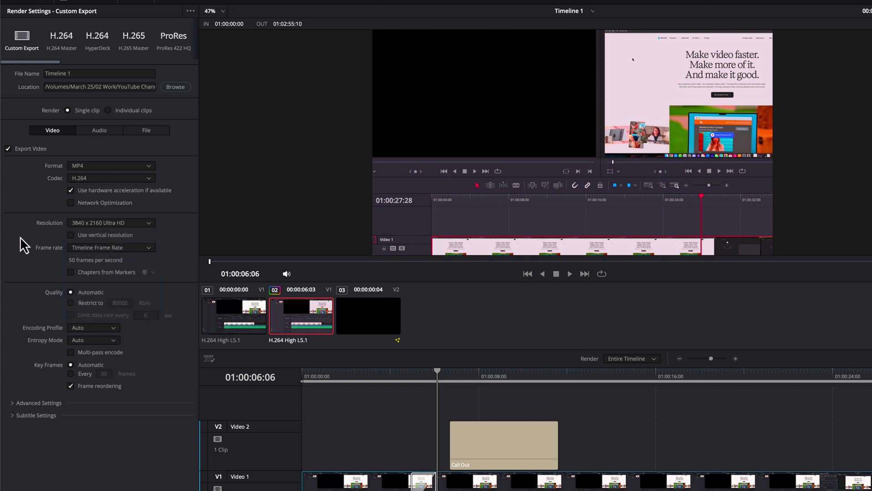
Set the export resolution to Timeline Resolution.
click(105, 227)
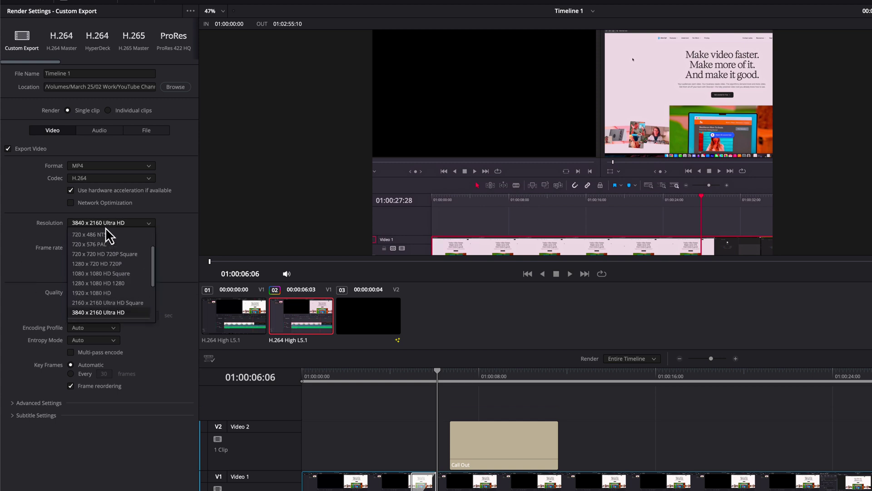
drag(154, 263, 151, 236)
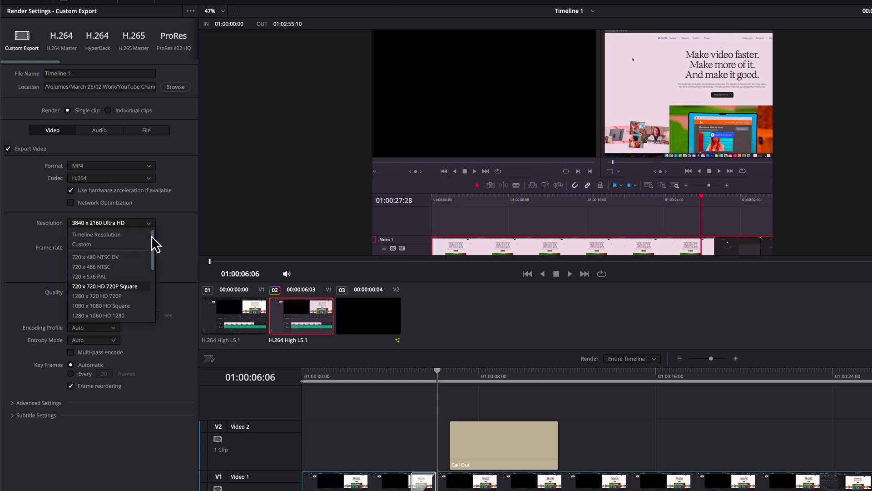
click(77, 234)
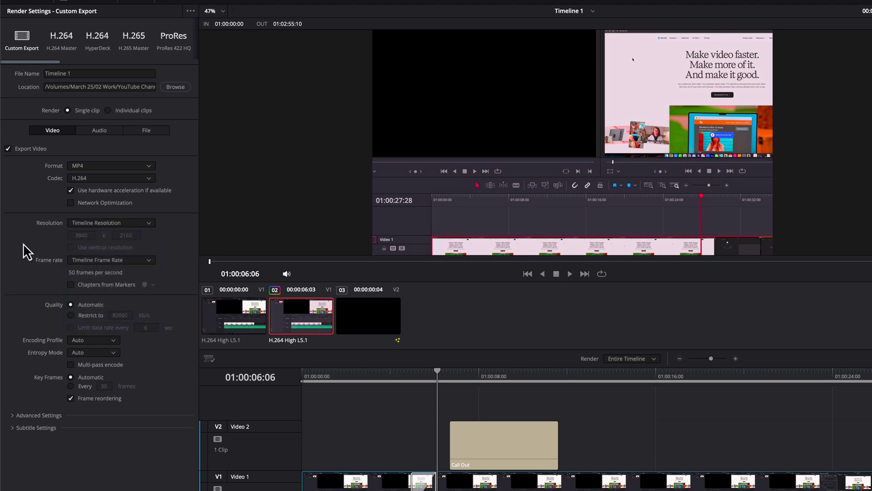
Review the export frame rate options, keeping Timeline Frame Rate.
click(91, 261)
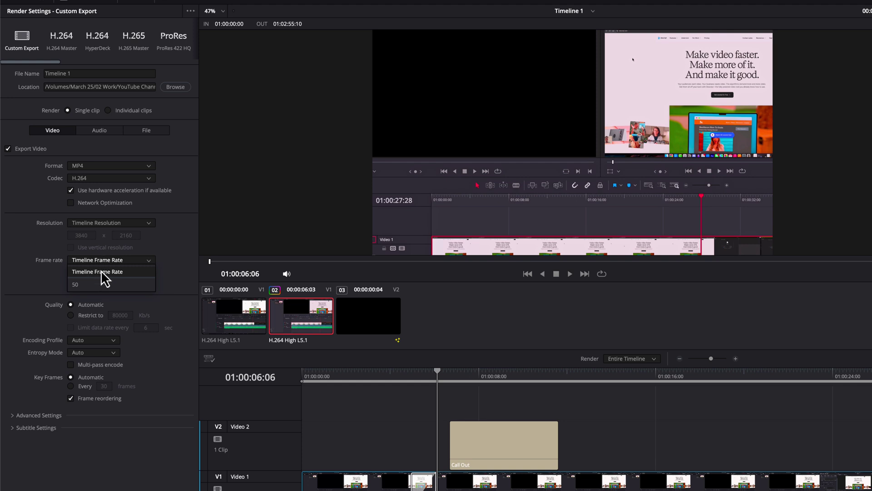
click(38, 279)
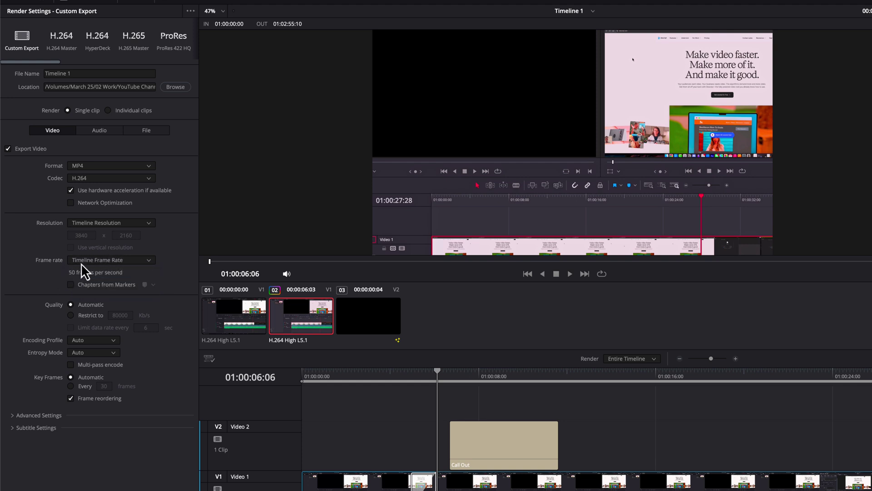
click(94, 261)
click(59, 284)
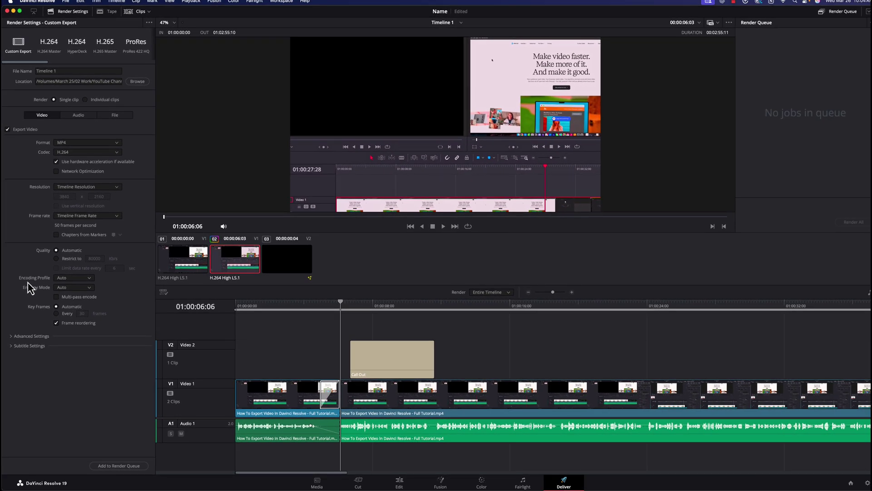
Render the Timeline 1 export through the render queue and check the finished file in the YouTube Channel folder in Finder.
click(106, 464)
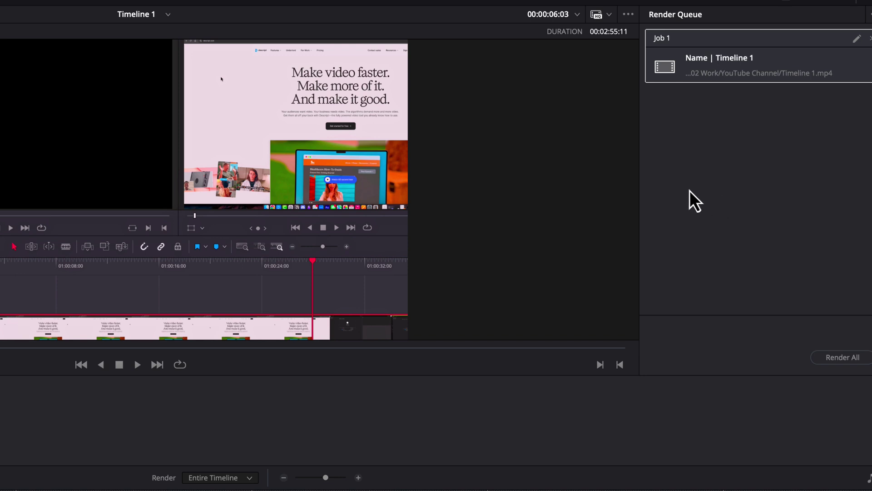
click(823, 362)
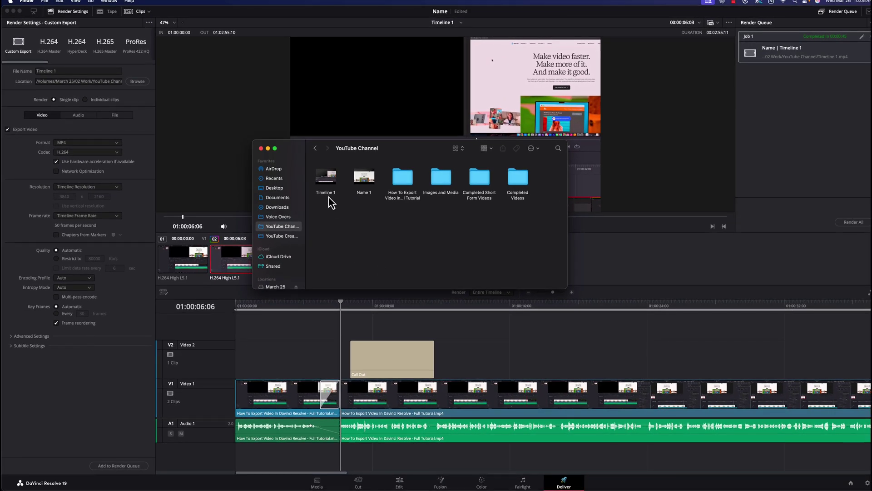
click(329, 198)
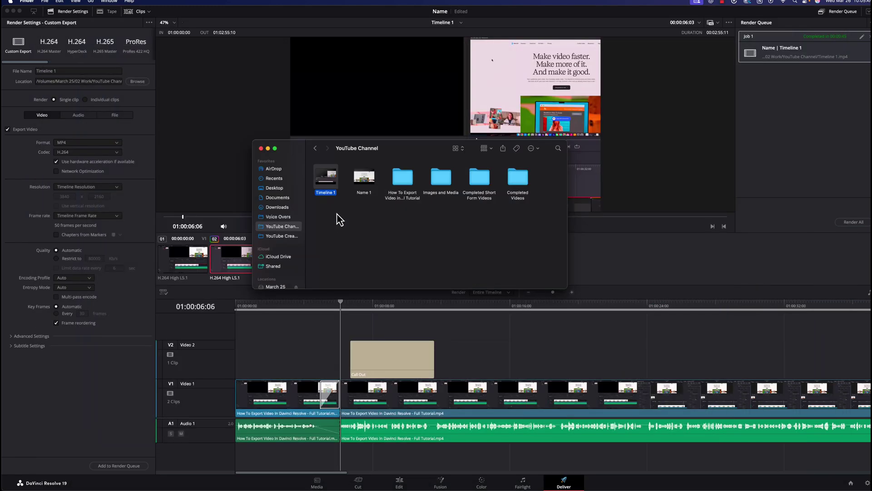
click(260, 149)
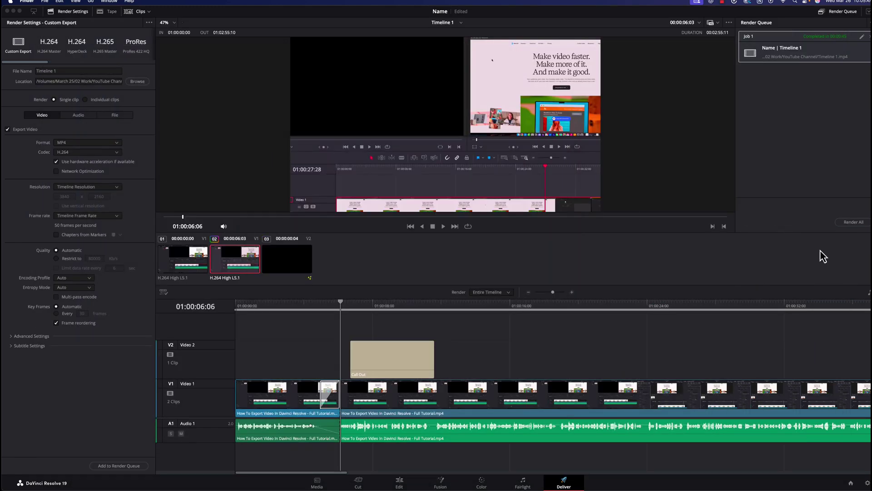